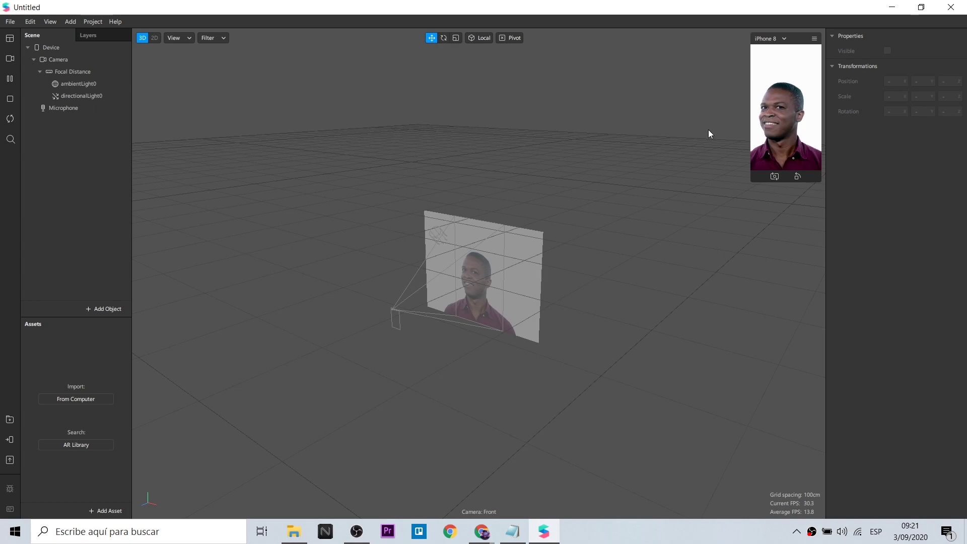
# - Exclude Facebook from the project's target platforms, keeping only Instagram selected
pyautogui.click(92, 22)
pyautogui.click(108, 39)
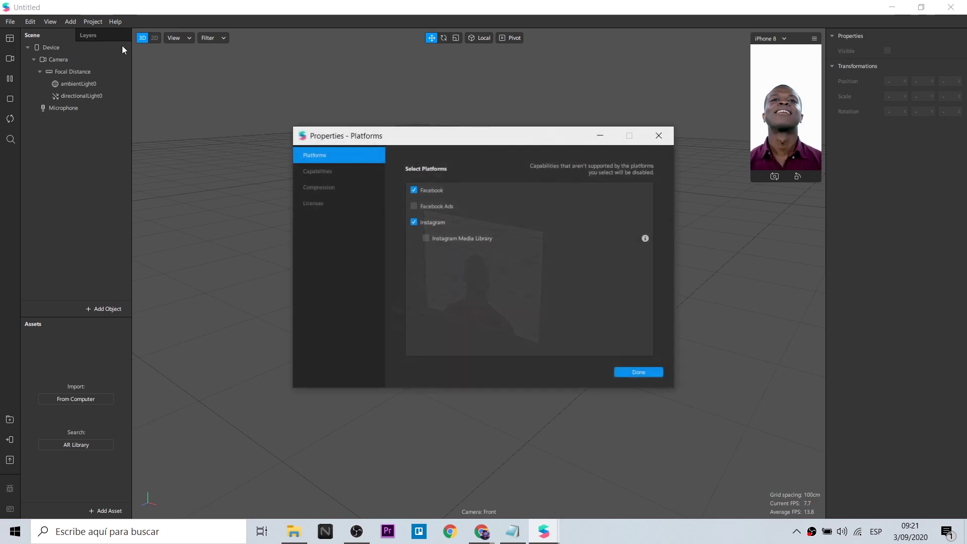
pyautogui.click(413, 190)
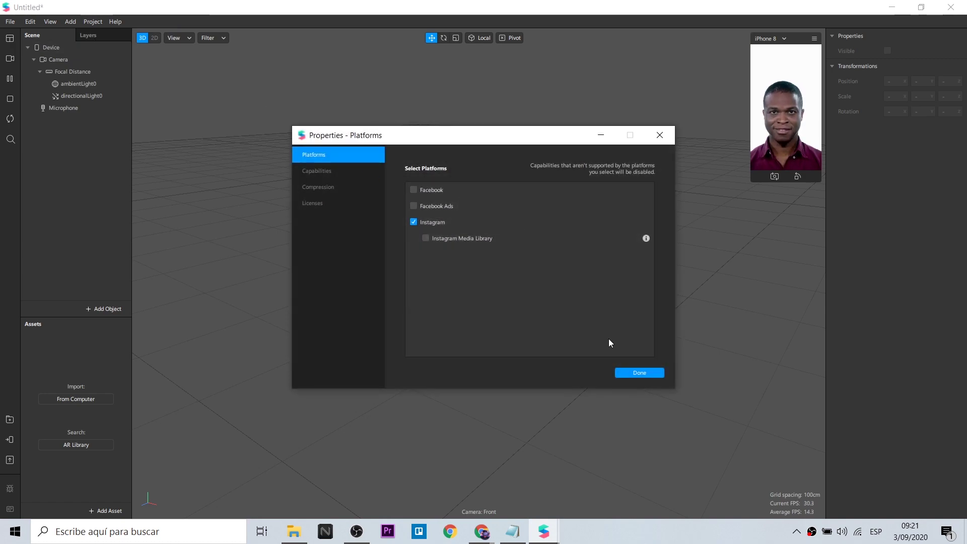
pyautogui.click(633, 372)
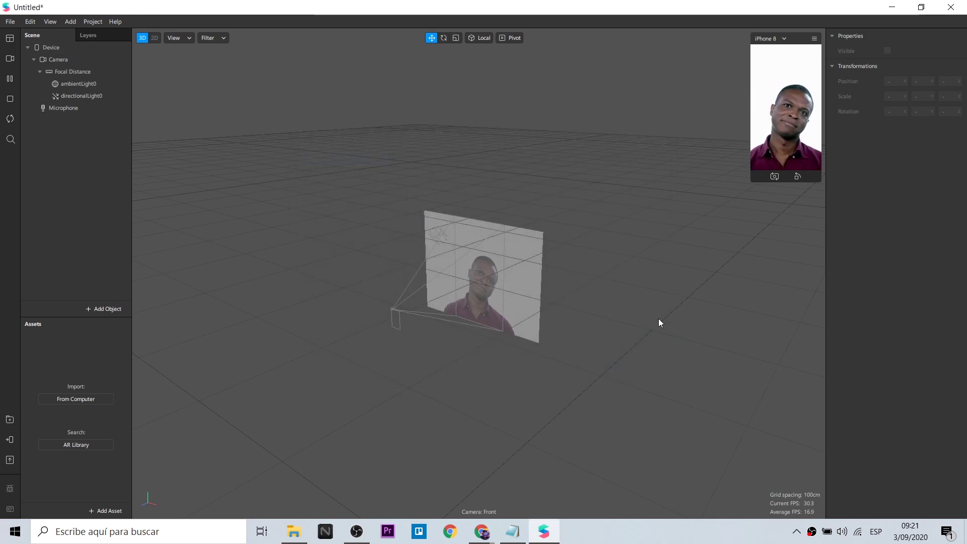
# - Insert a 2D rectangle object into the scene
pyautogui.click(106, 309)
pyautogui.scroll(-5, 56, 226)
pyautogui.click(43, 216)
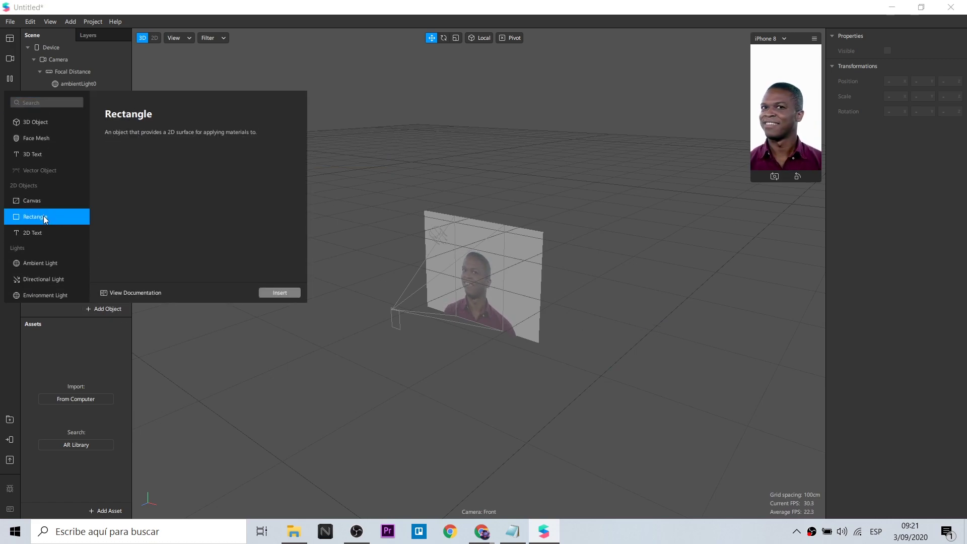
pyautogui.click(268, 291)
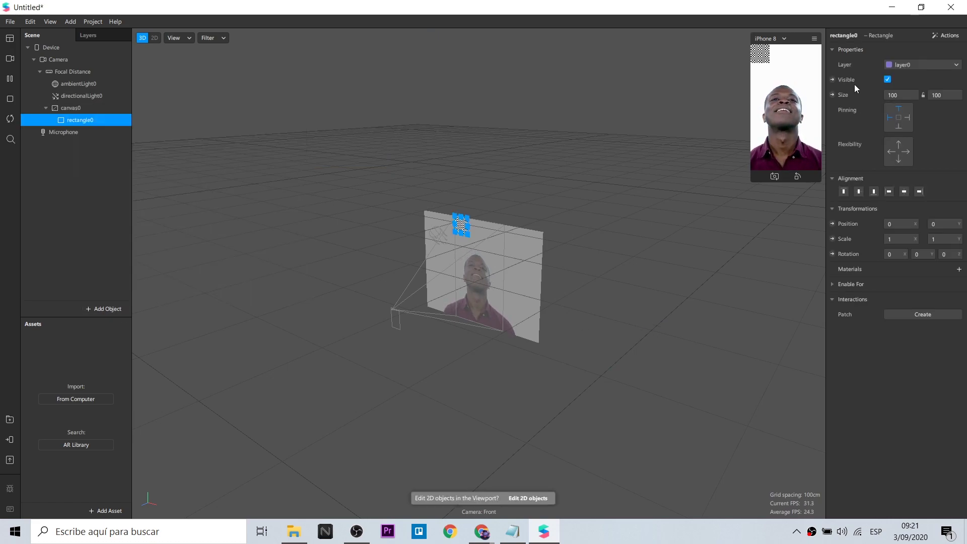
# - Make the rectangle fill the full width and height of its canvas
pyautogui.click(896, 94)
pyautogui.click(896, 110)
pyautogui.click(944, 94)
pyautogui.click(943, 109)
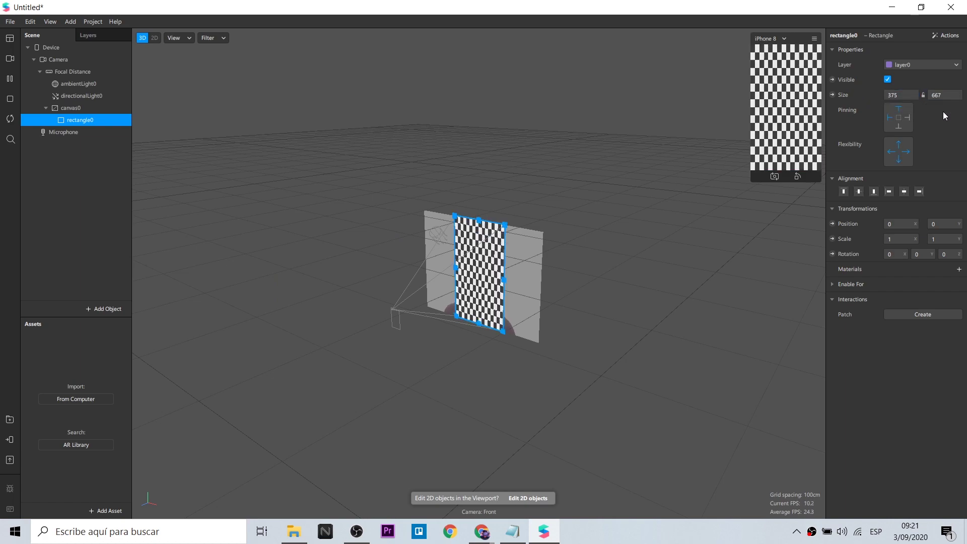
# - Assign a new material to the rectangle and set its shader type to Flat
pyautogui.click(958, 269)
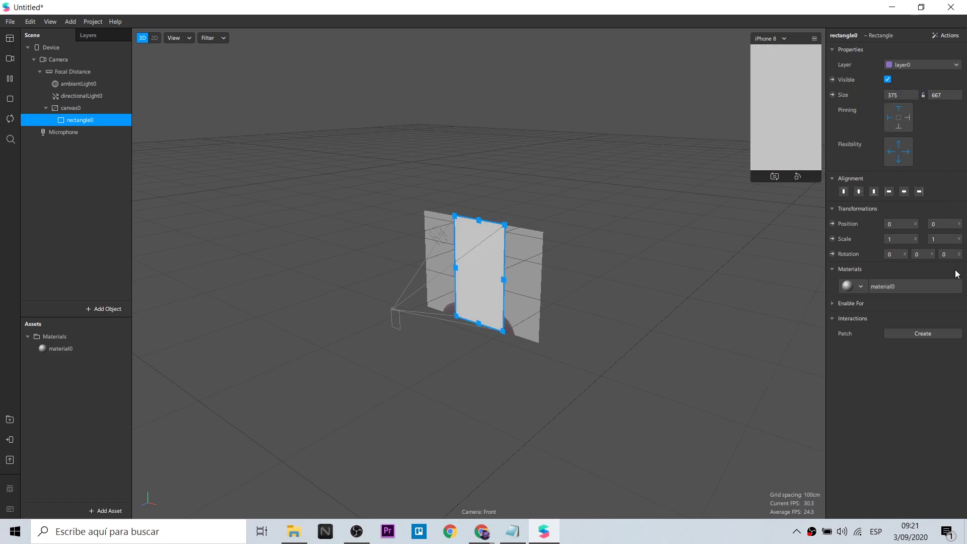
pyautogui.click(61, 349)
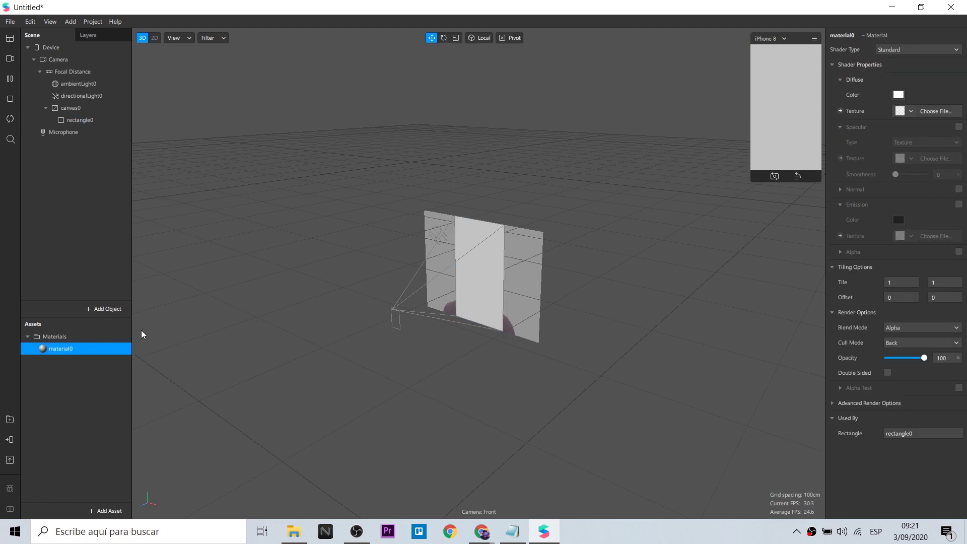
pyautogui.click(899, 50)
pyautogui.click(901, 54)
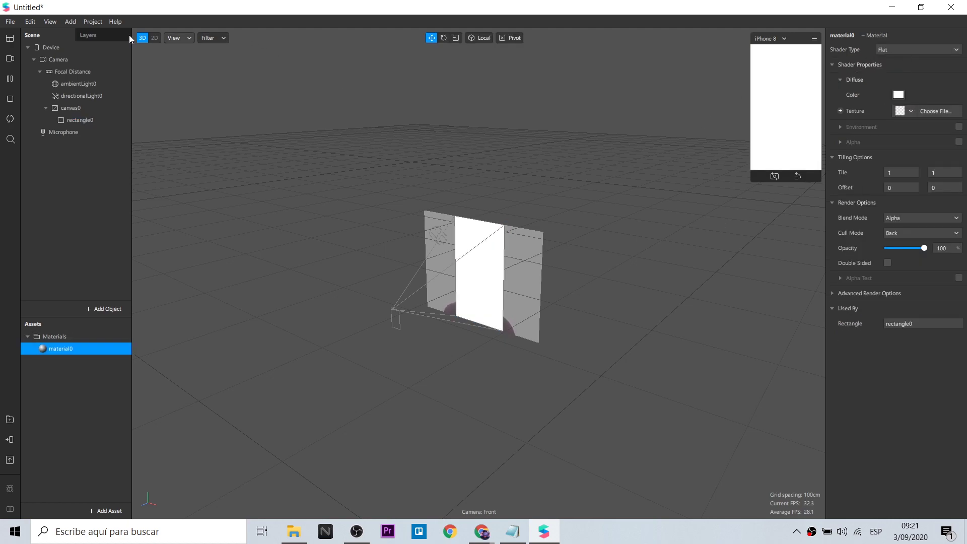
# - Show the Patch Editor and place a Slider UI patch in the graph
pyautogui.click(63, 21)
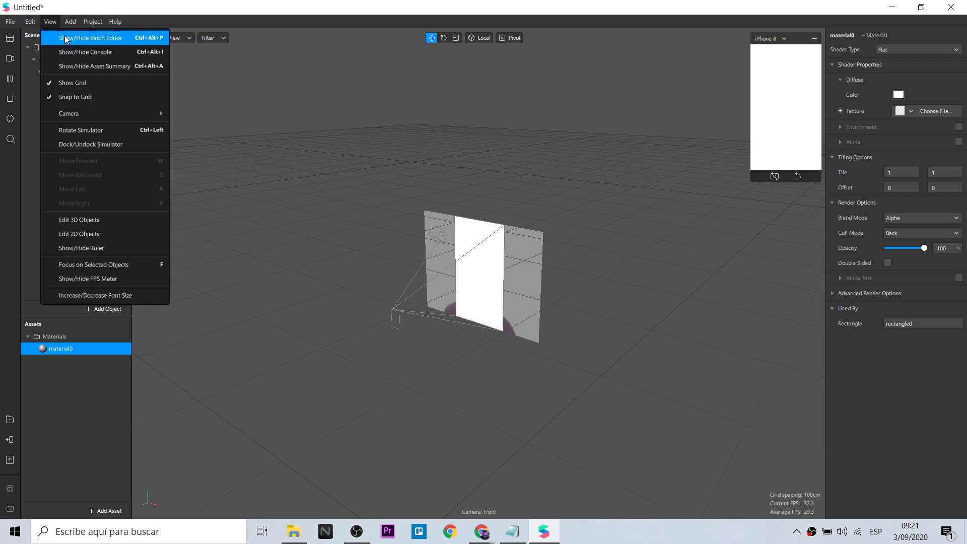
pyautogui.click(65, 35)
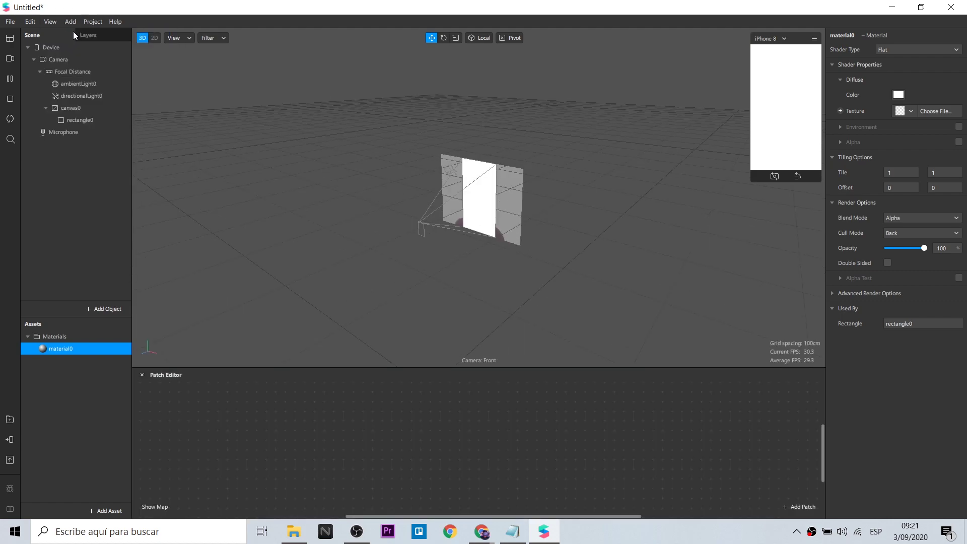
pyautogui.rightClick(228, 430)
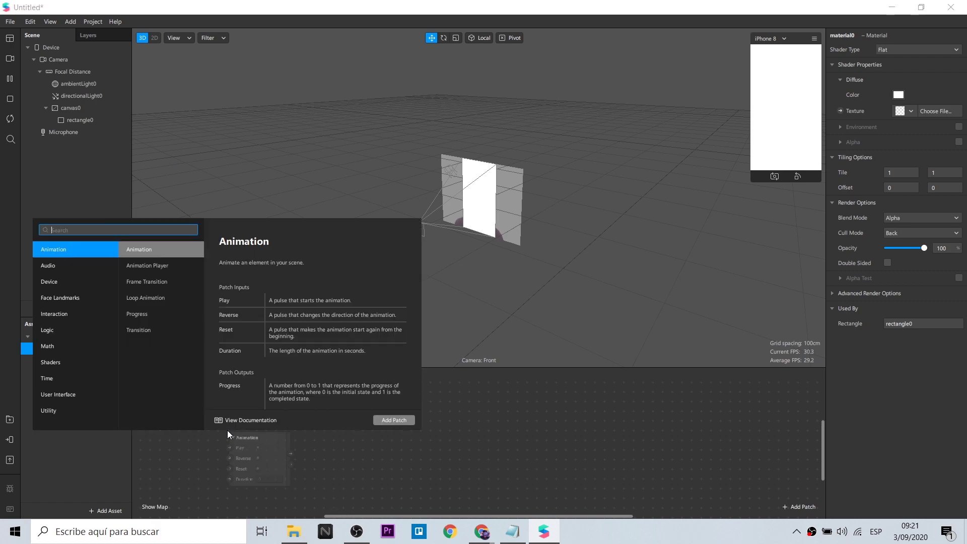
pyautogui.write('sli')
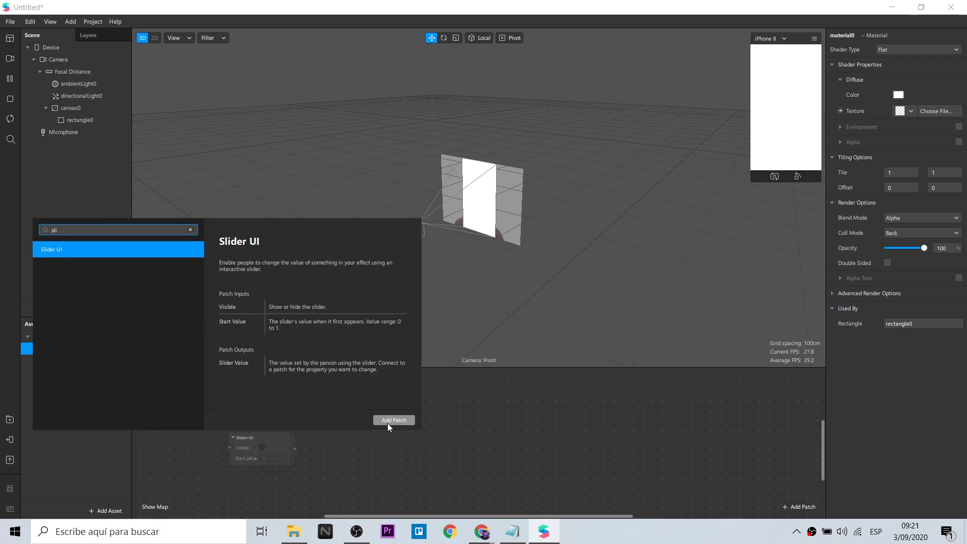
pyautogui.click(394, 420)
pyautogui.moveTo(301, 441); pyautogui.dragTo(275, 406)
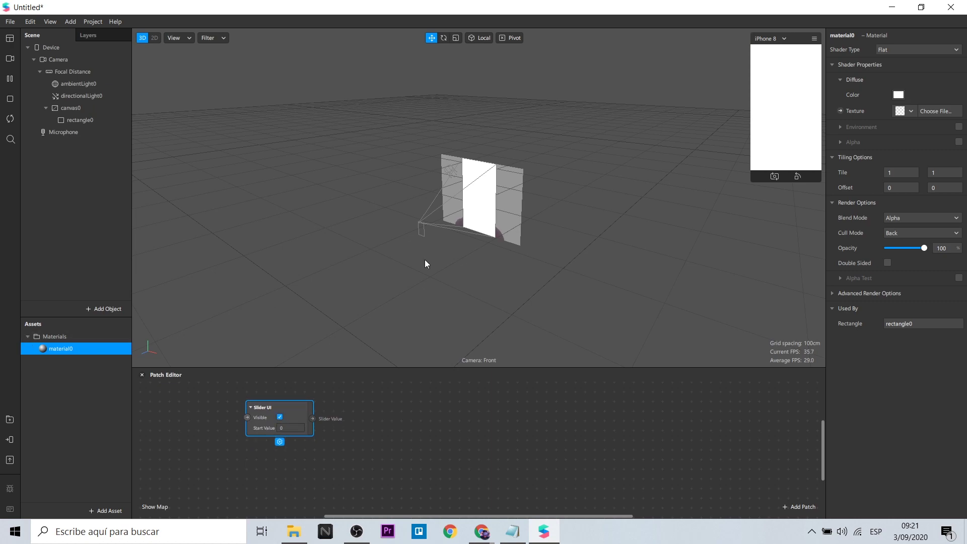
# - Import the "photo" image as the material's diffuse texture and enable No compression for it
pyautogui.click(910, 111)
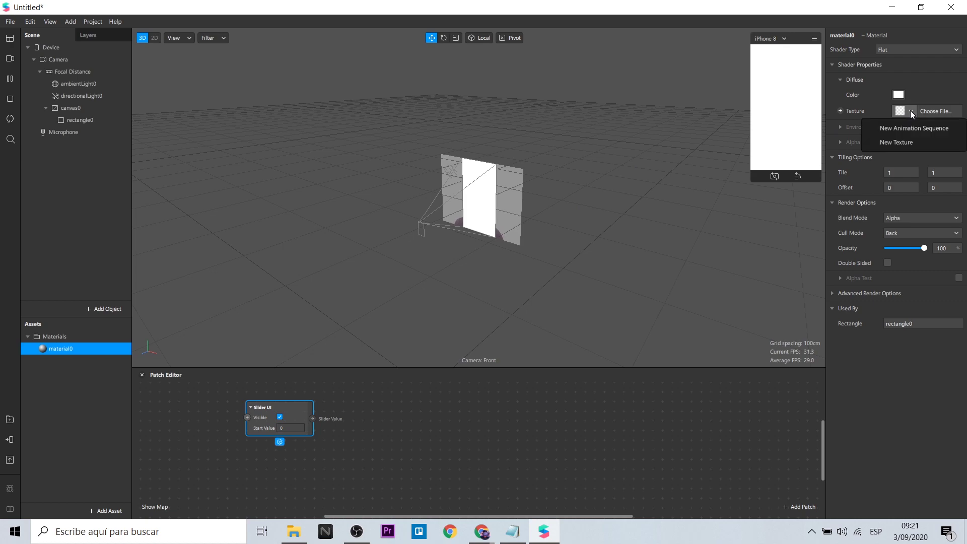
pyautogui.click(904, 143)
pyautogui.click(216, 112)
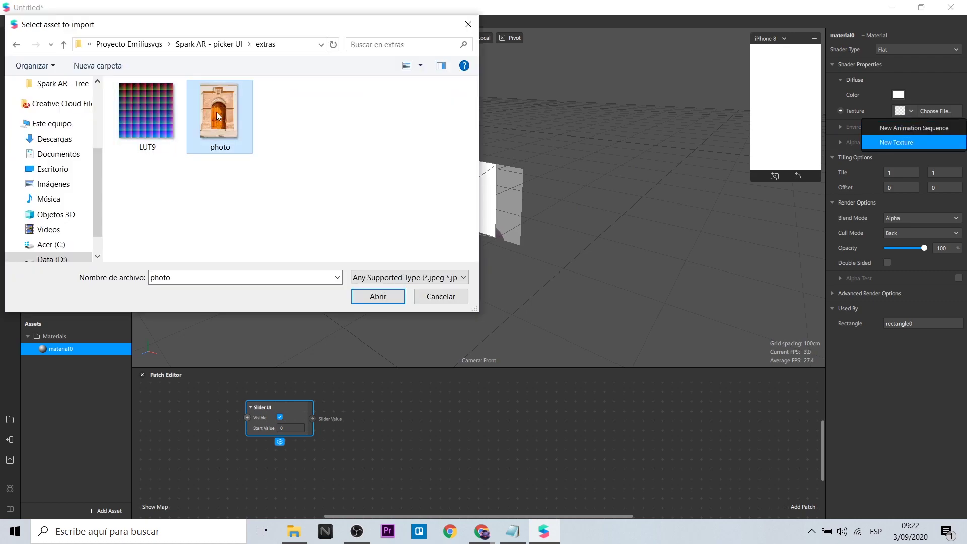
pyautogui.click(366, 295)
pyautogui.click(55, 374)
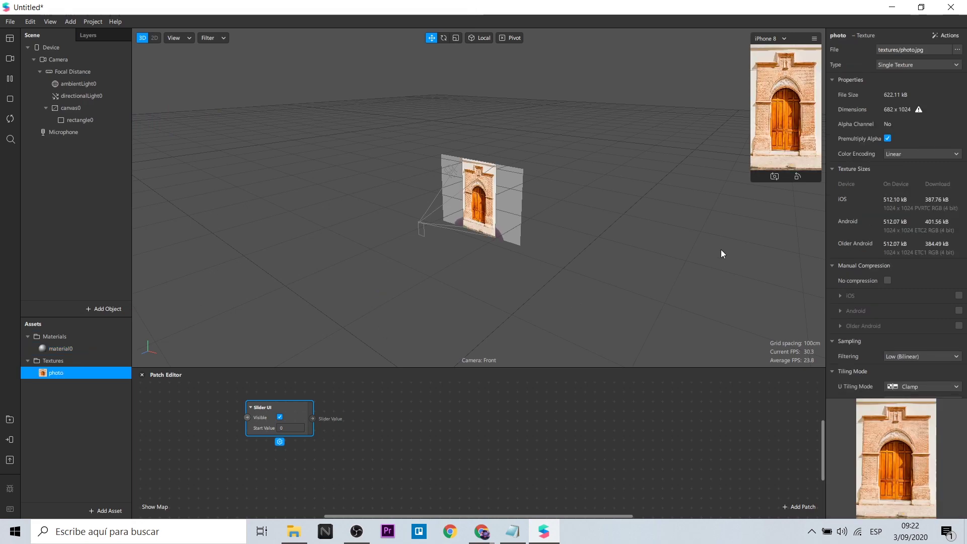
pyautogui.click(887, 280)
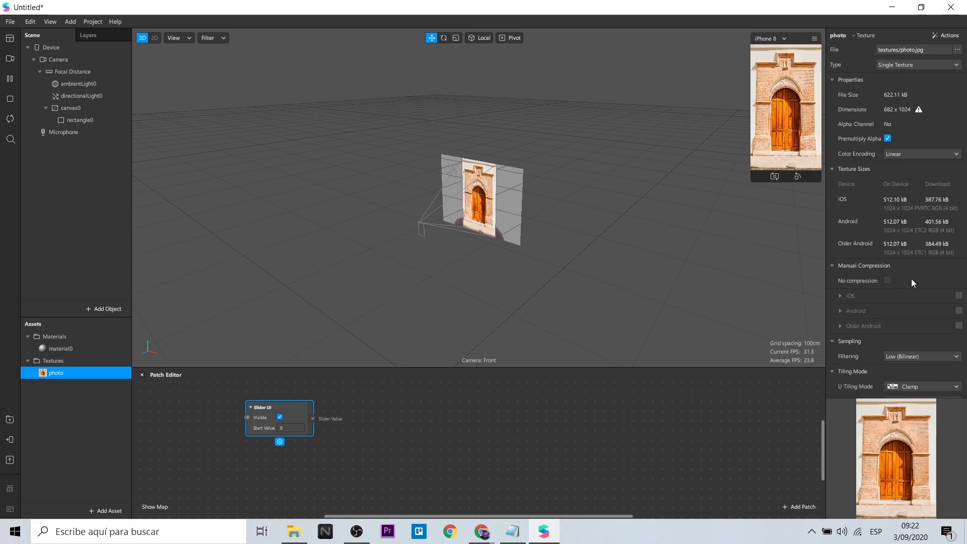
# - Bring the photo texture into the patch graph and combine its output with the slider value in a Multiply patch
pyautogui.click(74, 349)
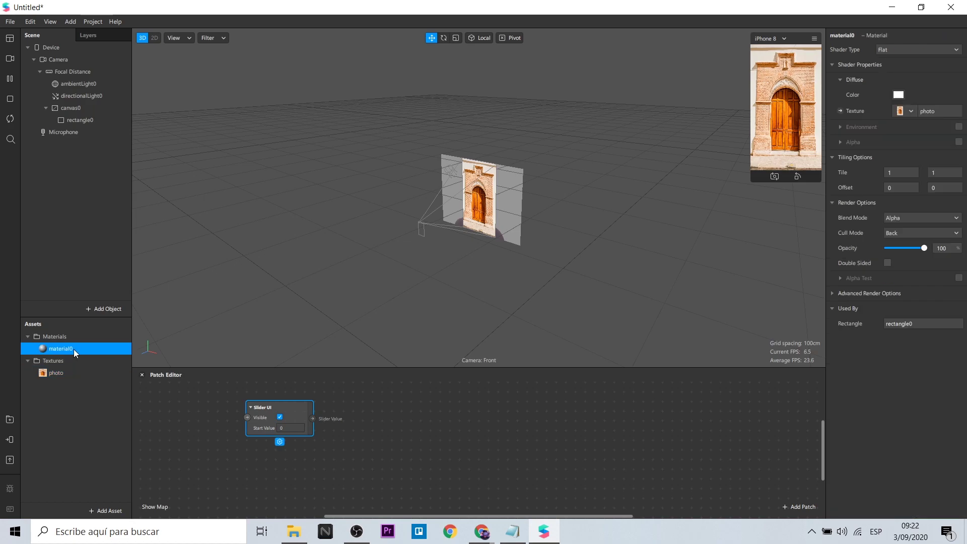
pyautogui.moveTo(56, 373); pyautogui.dragTo(288, 466)
pyautogui.click(363, 426)
pyautogui.rightClick(362, 426)
pyautogui.write('mul')
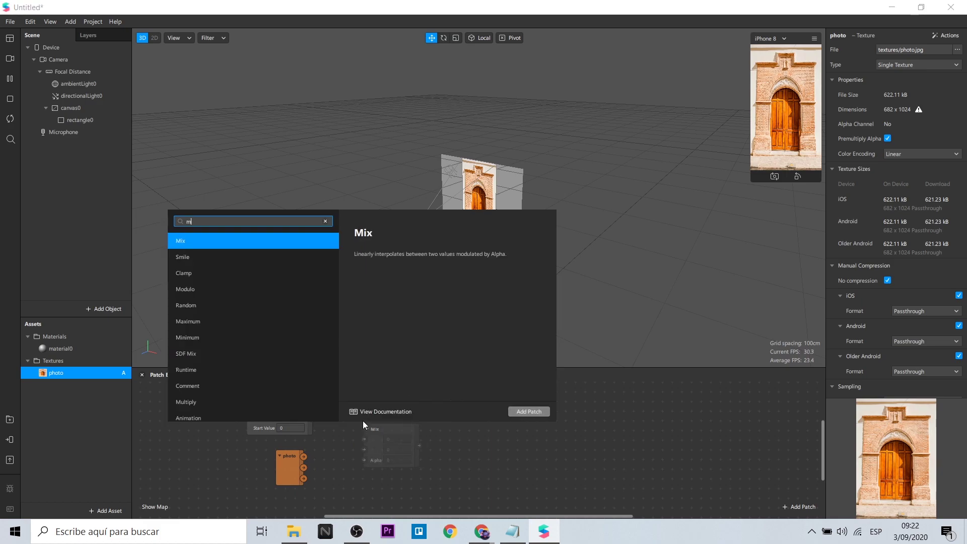
pyautogui.click(528, 411)
pyautogui.moveTo(312, 418); pyautogui.dragTo(357, 443)
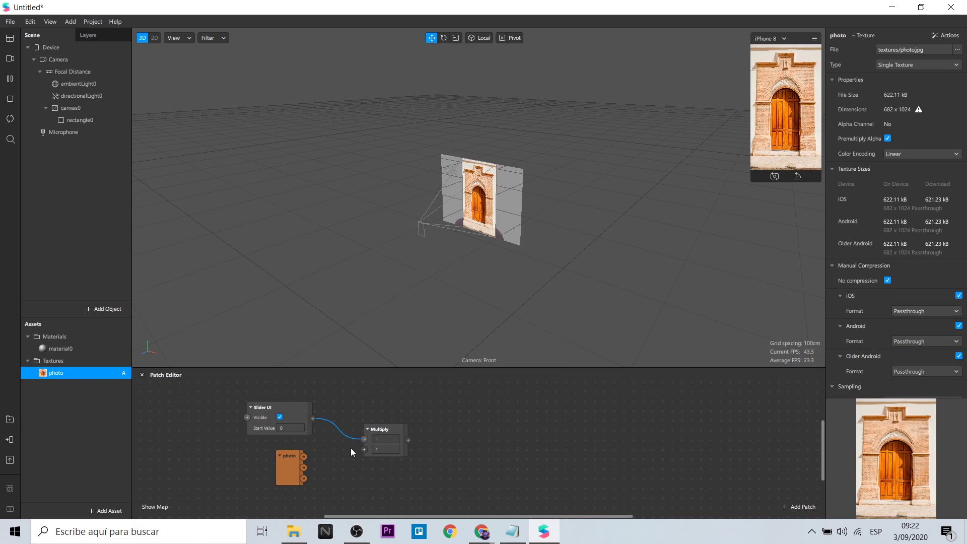
pyautogui.moveTo(304, 456); pyautogui.dragTo(376, 422)
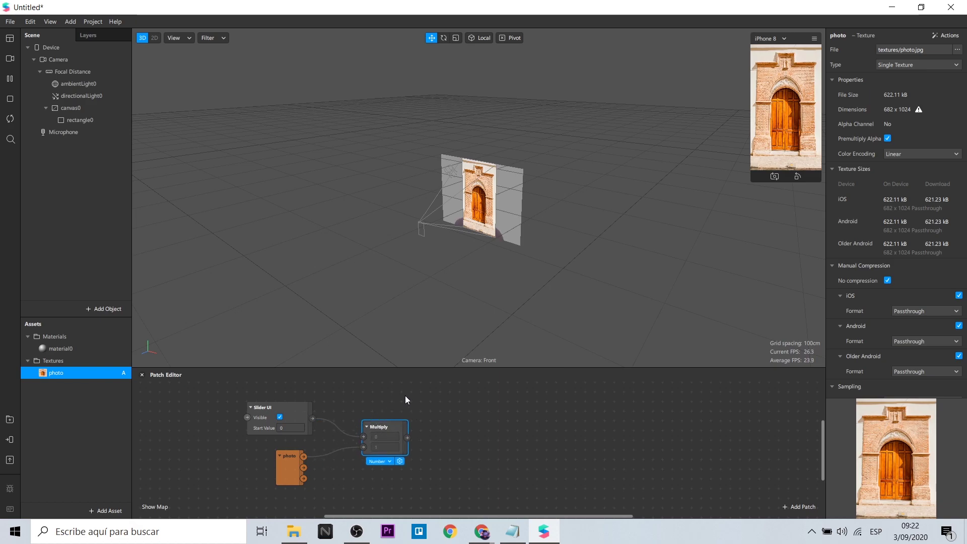
# - Drive material0's diffuse texture with the Multiply output and set the Slider UI start value to 1
pyautogui.click(94, 348)
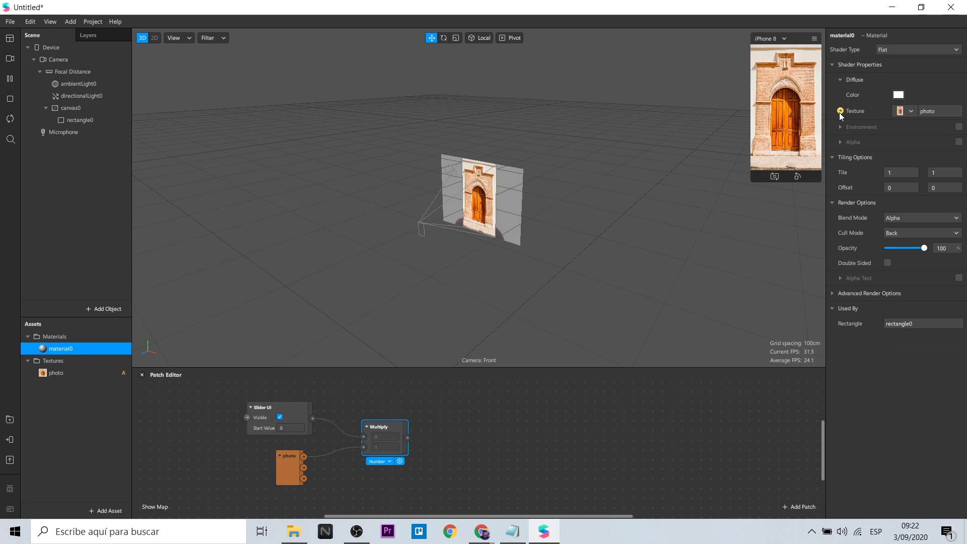
pyautogui.click(840, 110)
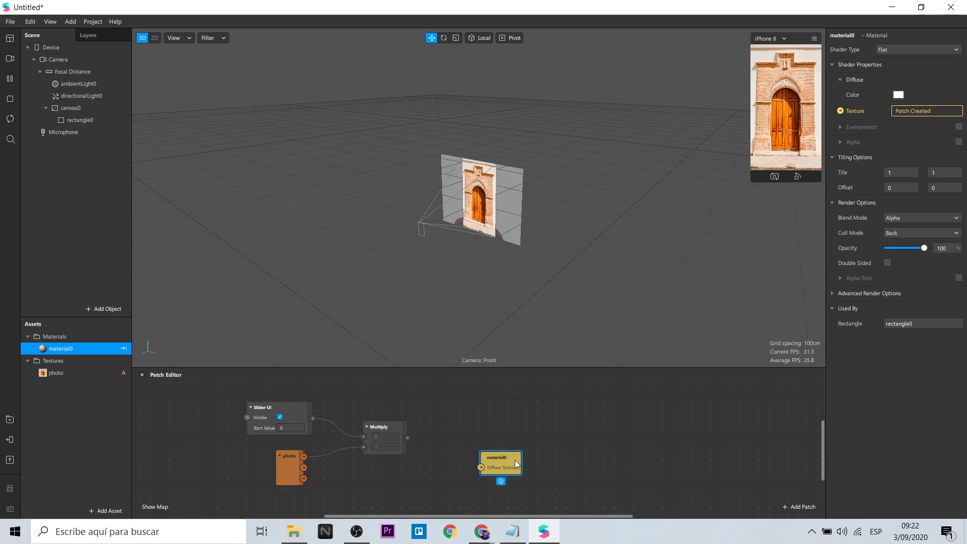
pyautogui.moveTo(408, 437); pyautogui.dragTo(459, 427)
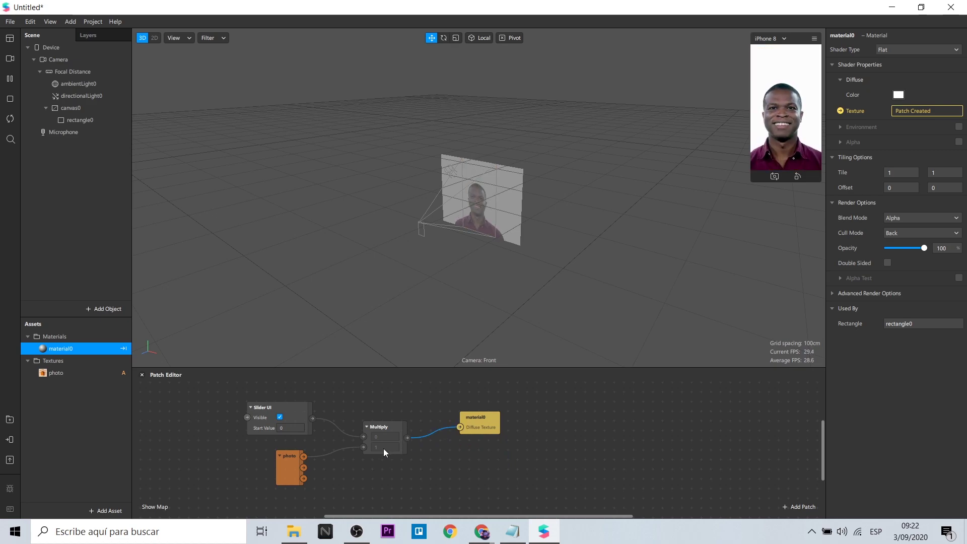
pyautogui.write('1')
pyautogui.press('Return')
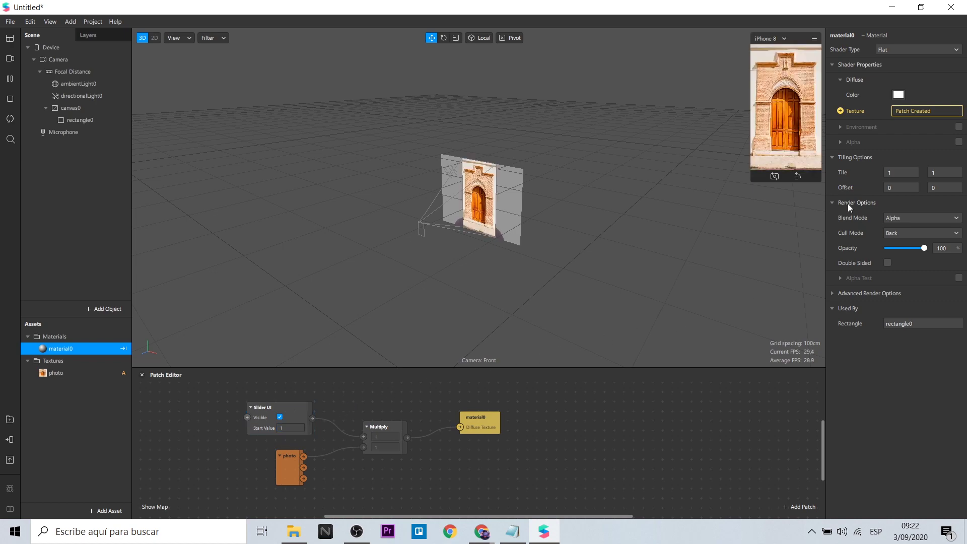
# - Try the Subtract and Add blend modes on material0, and settle on Multiply
pyautogui.click(935, 217)
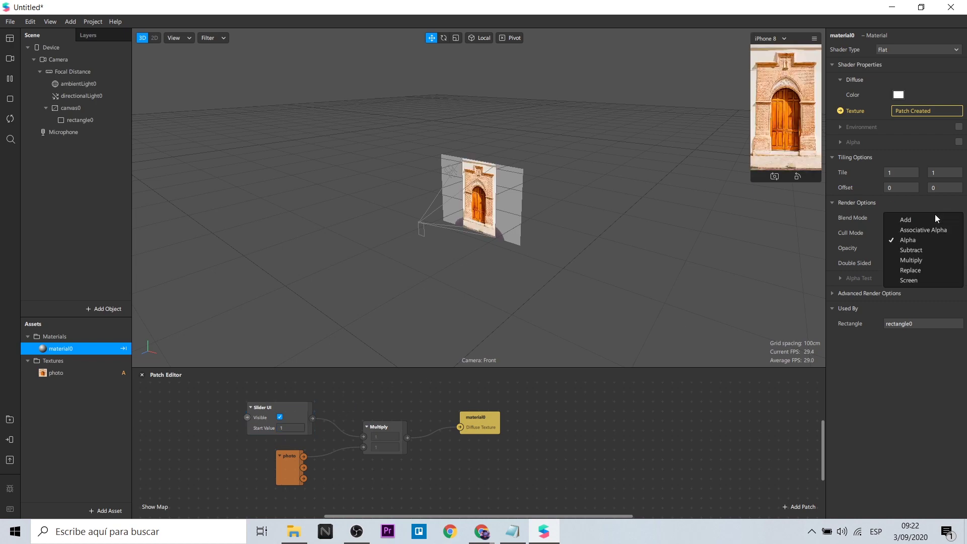
pyautogui.click(919, 250)
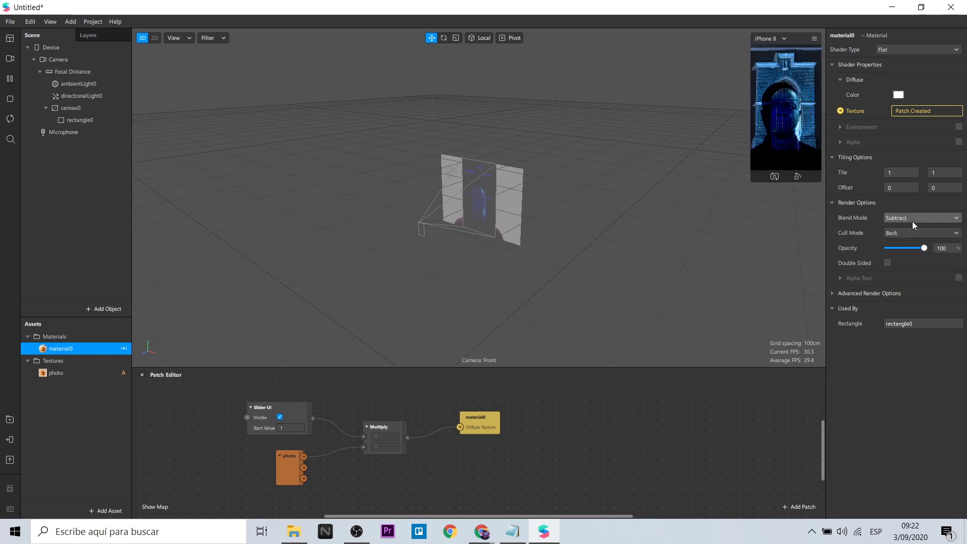
pyautogui.click(925, 217)
pyautogui.click(928, 225)
pyautogui.click(914, 217)
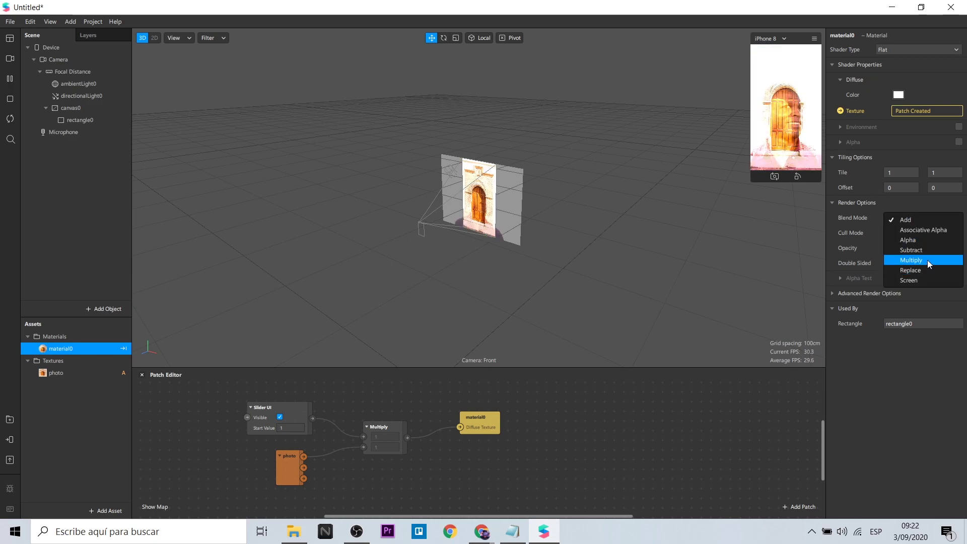
pyautogui.click(926, 260)
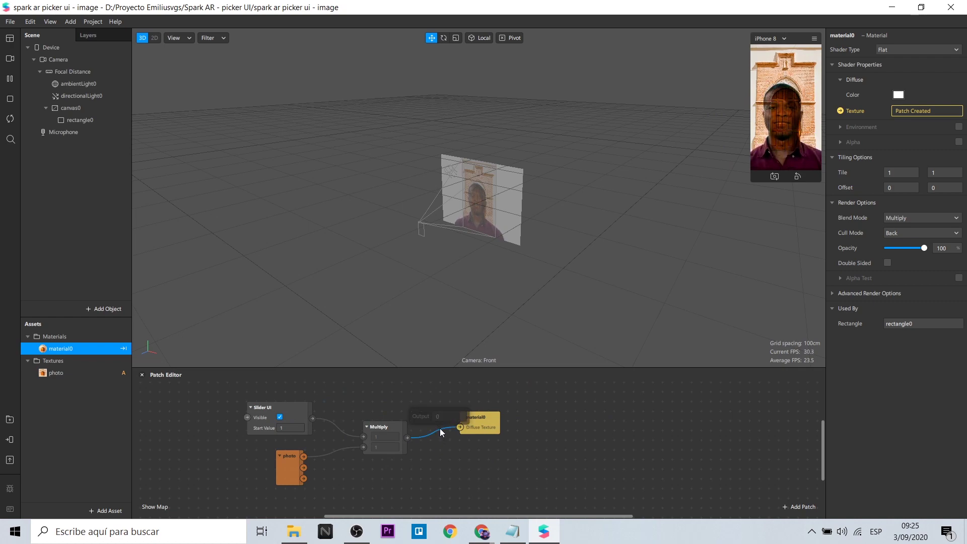
# - Delete the connection from the Multiply patch to material0 along with the material0 diffuse texture patch
pyautogui.click(440, 425)
pyautogui.press('Delete')
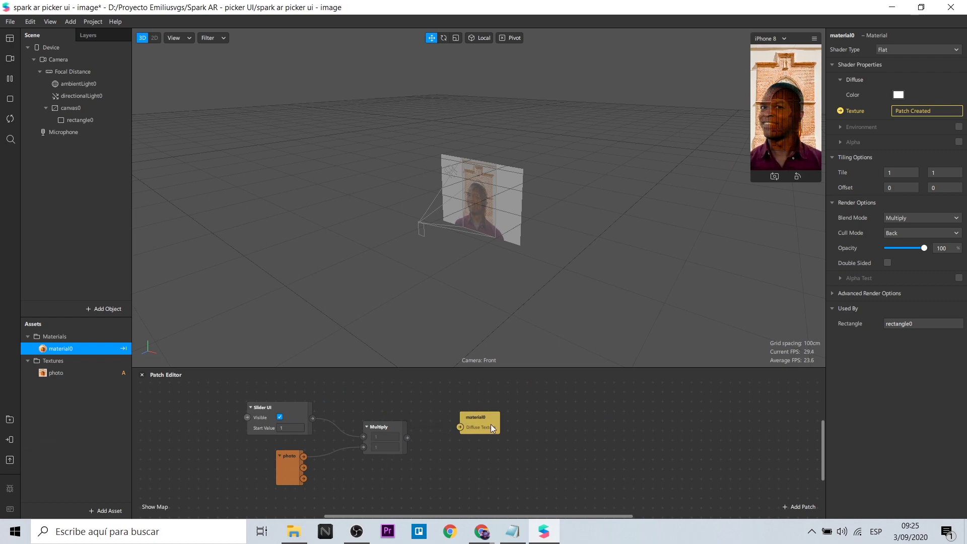
pyautogui.click(479, 420)
pyautogui.press('Delete')
# - Clear the photo from material0's texture and delete the photo patch from the graph
pyautogui.click(910, 111)
pyautogui.click(895, 175)
pyautogui.click(284, 466)
pyautogui.press('Delete')
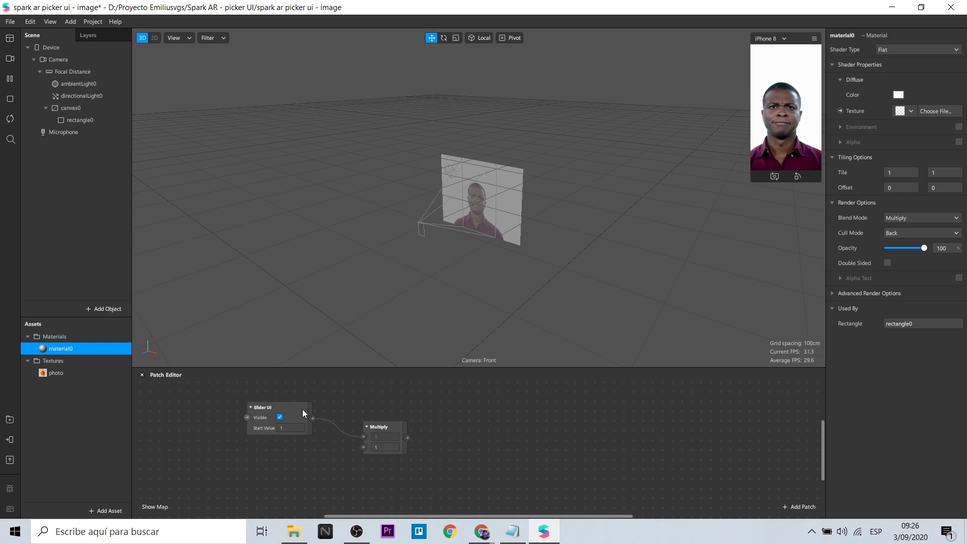
# - Spread the Slider UI and Multiply patches apart and import FastColorLUT.arp and the LUT9 texture from the extras folder
pyautogui.moveTo(294, 410); pyautogui.dragTo(255, 449)
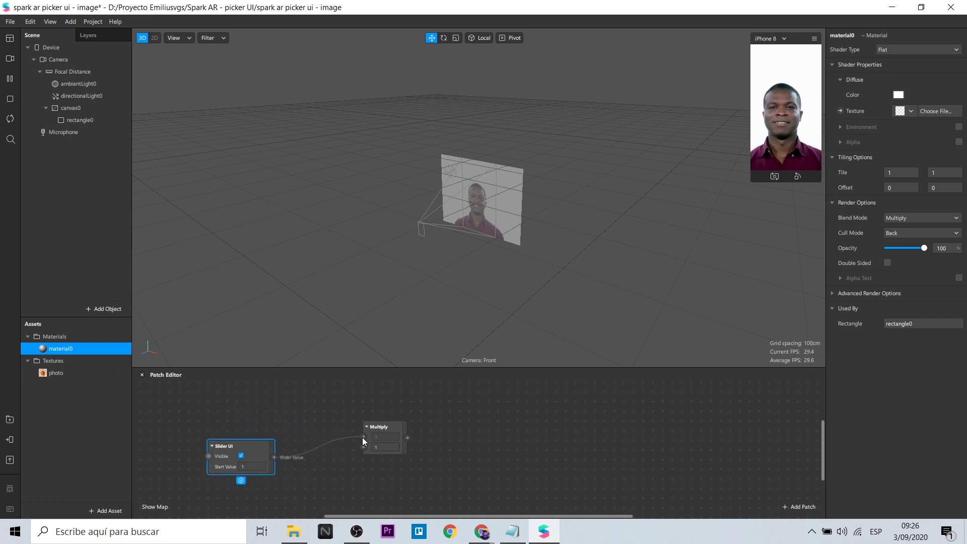
pyautogui.moveTo(385, 426); pyautogui.dragTo(365, 407)
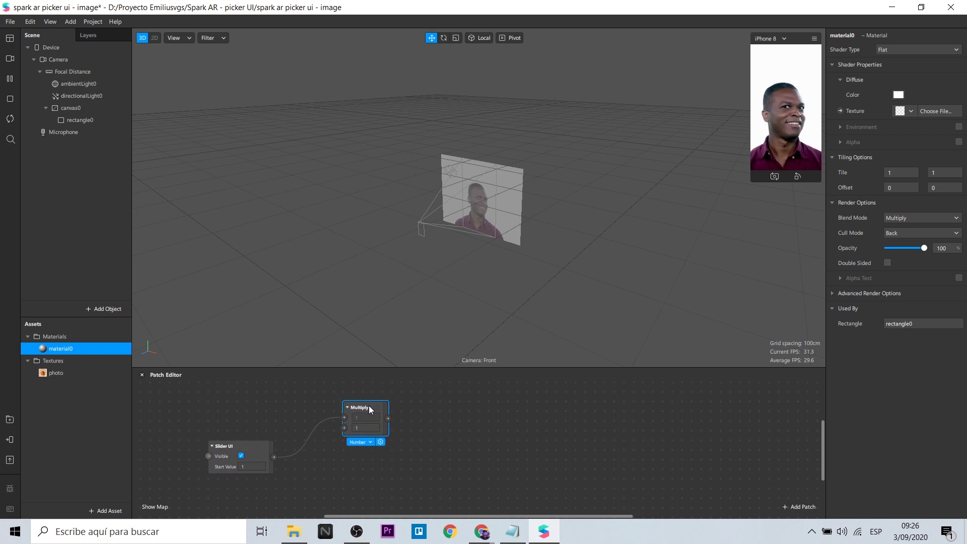
pyautogui.click(293, 531)
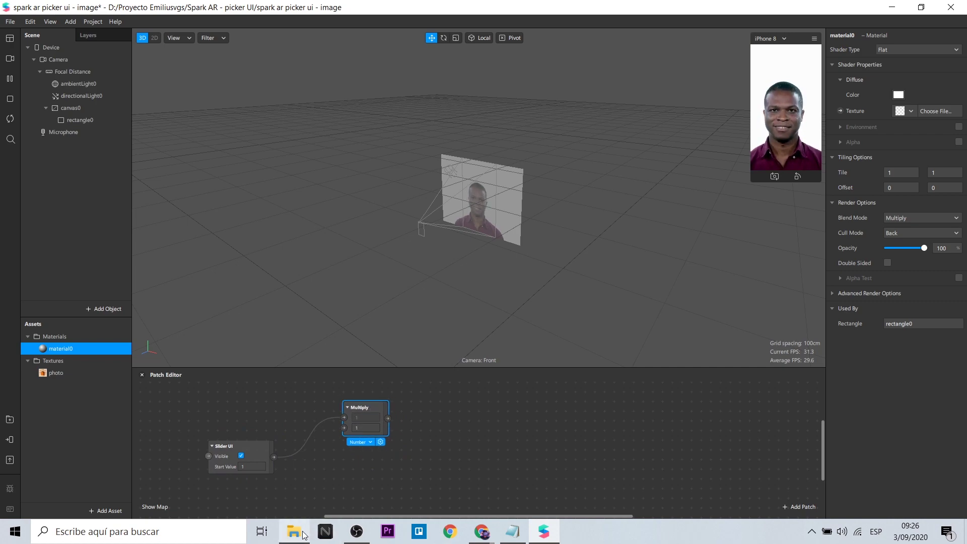
pyautogui.keyDown('ctrl'); pyautogui.click(614, 227); pyautogui.keyUp('ctrl')
pyautogui.moveTo(559, 233); pyautogui.dragTo(59, 417)
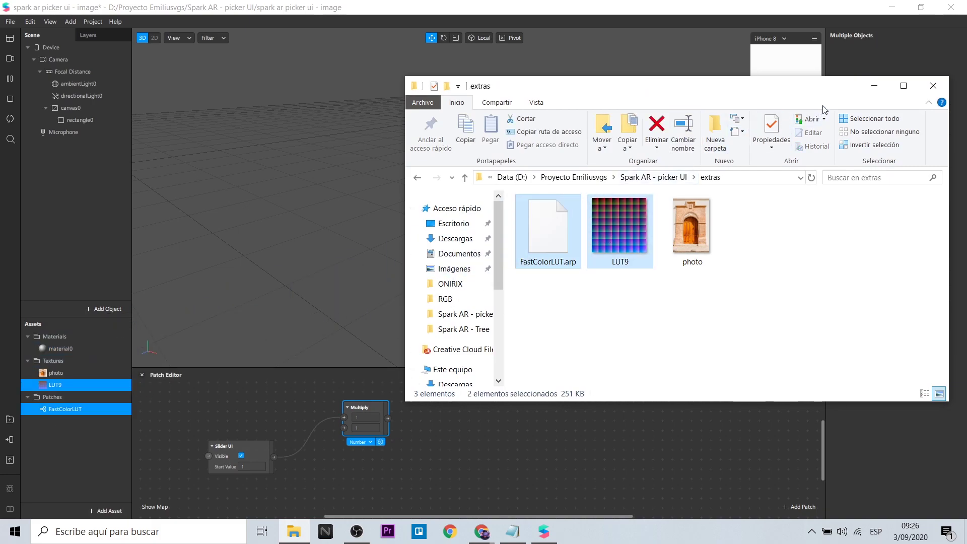
pyautogui.click(874, 89)
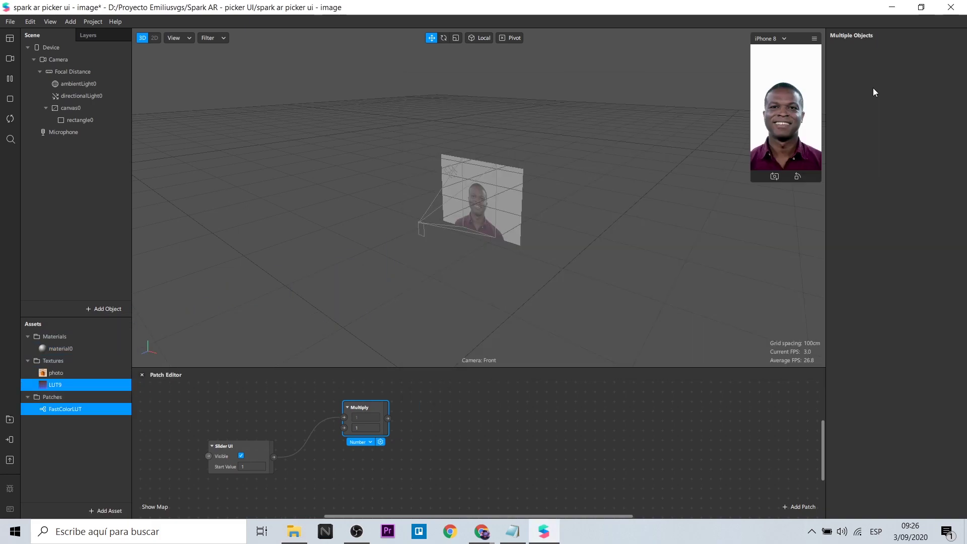
# - Set the LUT9 texture's filtering to None and enable No compression
pyautogui.click(80, 383)
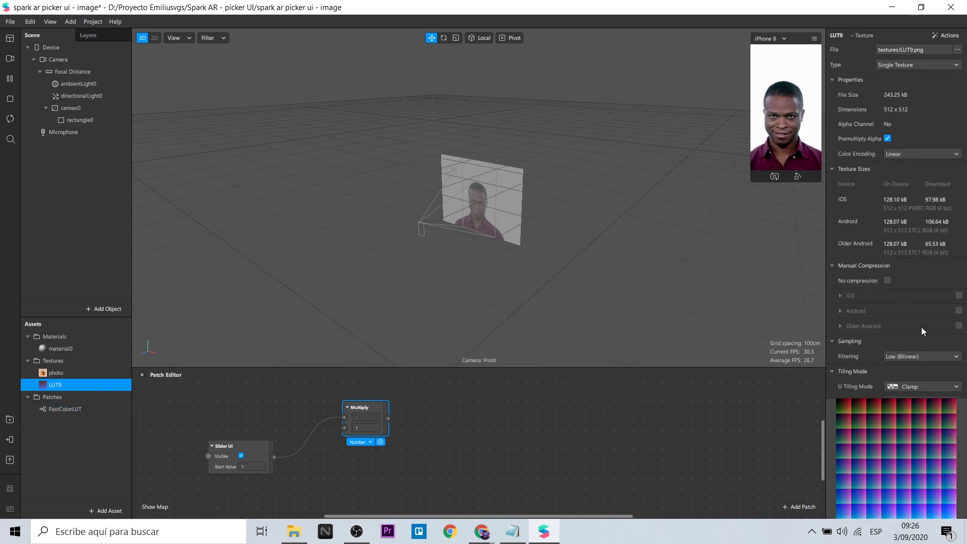
pyautogui.click(924, 355)
pyautogui.click(916, 357)
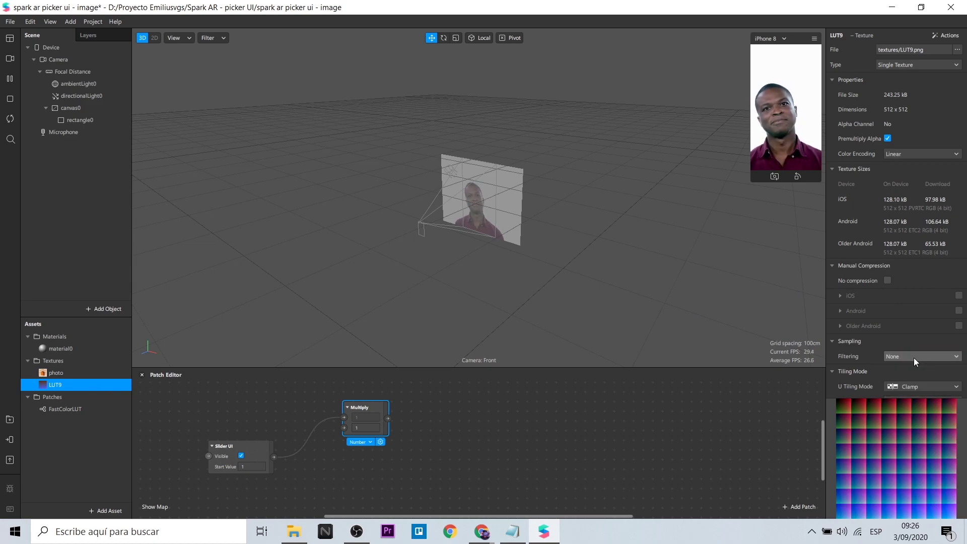
pyautogui.click(887, 280)
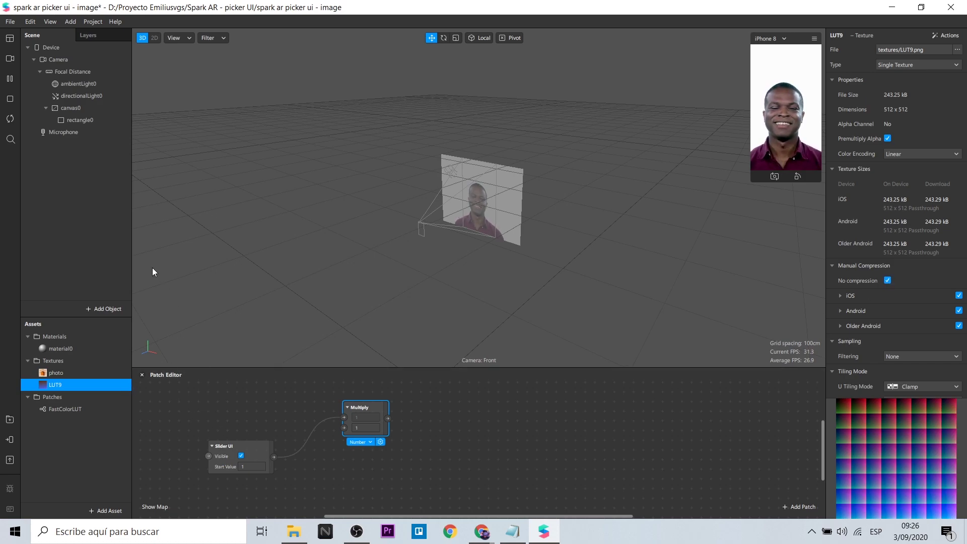
# - Extract the Camera's texture and place the cameraTexture0 and FastColorLUT patches in the graph
pyautogui.click(79, 65)
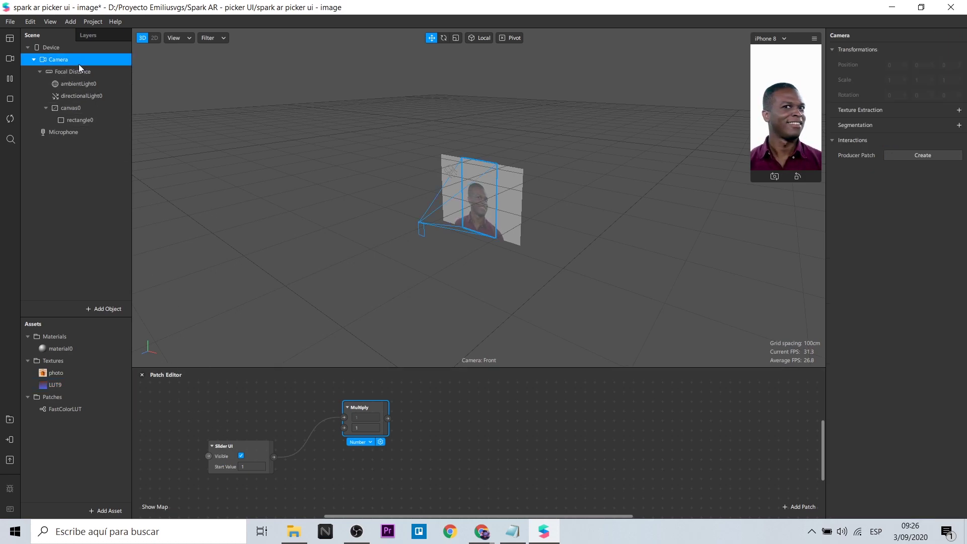
pyautogui.click(959, 110)
pyautogui.moveTo(68, 397); pyautogui.dragTo(241, 402)
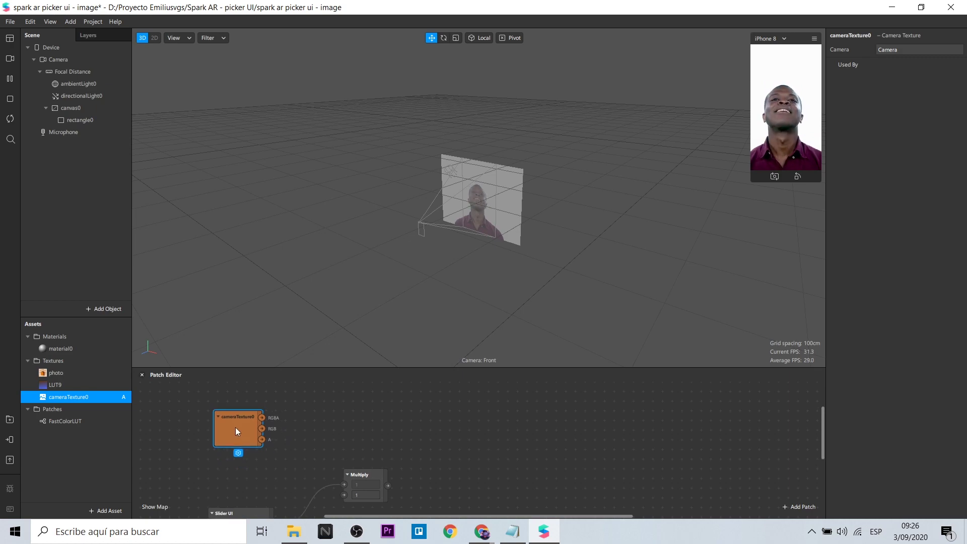
pyautogui.moveTo(65, 421); pyautogui.dragTo(372, 403)
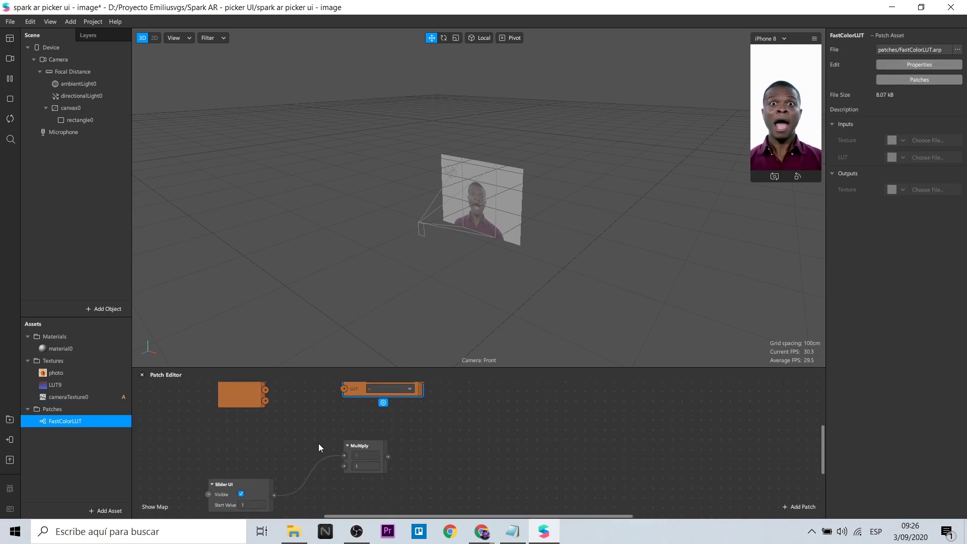
# - Create a patch for material0's diffuse texture and feed it with the FastColorLUT output
pyautogui.click(60, 348)
pyautogui.click(840, 110)
pyautogui.moveTo(499, 459); pyautogui.dragTo(422, 413)
# - Add LUT9 to the graph, then connect cameraTexture0 RGBA to FastColorLUT's Texture input and LUT9 RGBA to its LUT input
pyautogui.scroll(-1, 446, 454)
pyautogui.moveTo(55, 385); pyautogui.dragTo(266, 451)
pyautogui.scroll(1, 266, 451)
pyautogui.moveTo(265, 417); pyautogui.dragTo(343, 417)
pyautogui.moveTo(254, 466); pyautogui.dragTo(344, 427)
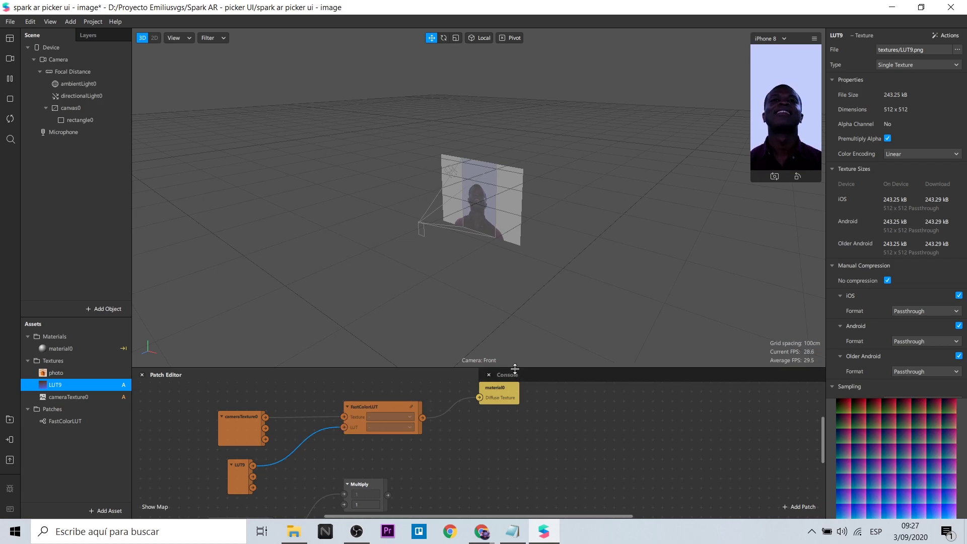
# - Move the cameraTexture0 and LUT9 patches further apart in the graph
pyautogui.scroll(1, 469, 420)
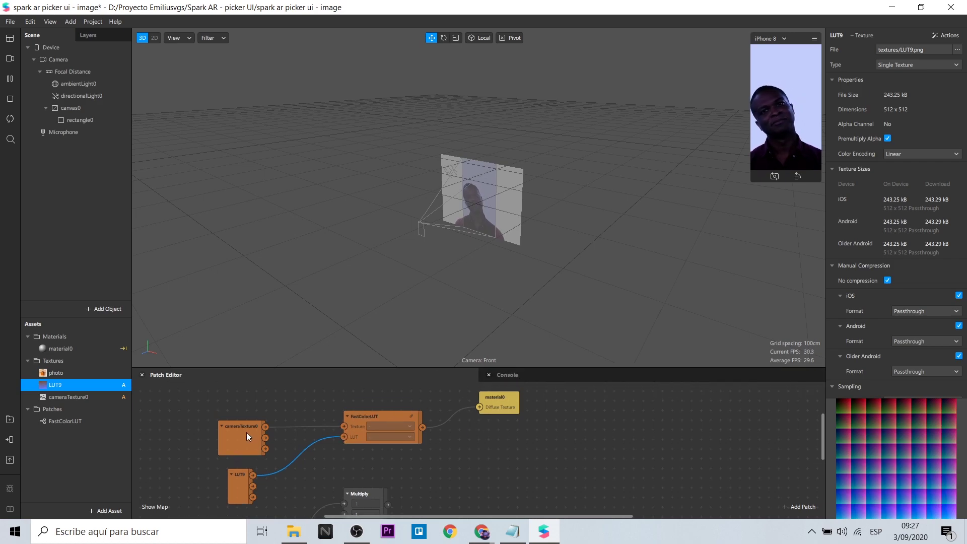
pyautogui.moveTo(248, 431); pyautogui.dragTo(248, 411)
pyautogui.moveTo(232, 485); pyautogui.dragTo(211, 482)
# - Replace the direct LUT9 to FastColorLUT link by routing LUT9 RGBA through the Multiply patch into the LUT input
pyautogui.scroll(-2, 325, 468)
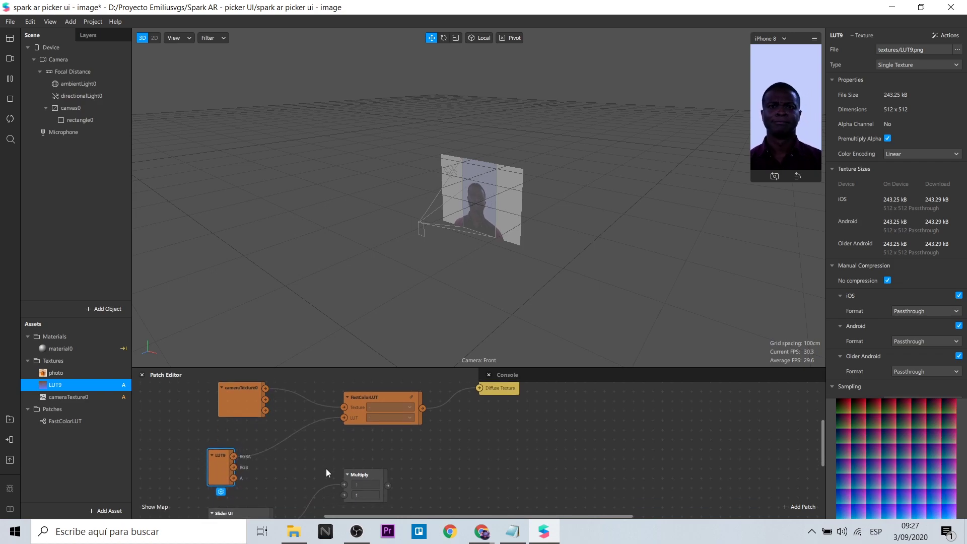
pyautogui.scroll(-3, 342, 466)
pyautogui.scroll(1, 343, 461)
pyautogui.click(312, 405)
pyautogui.press('Delete')
pyautogui.moveTo(232, 436); pyautogui.dragTo(343, 400)
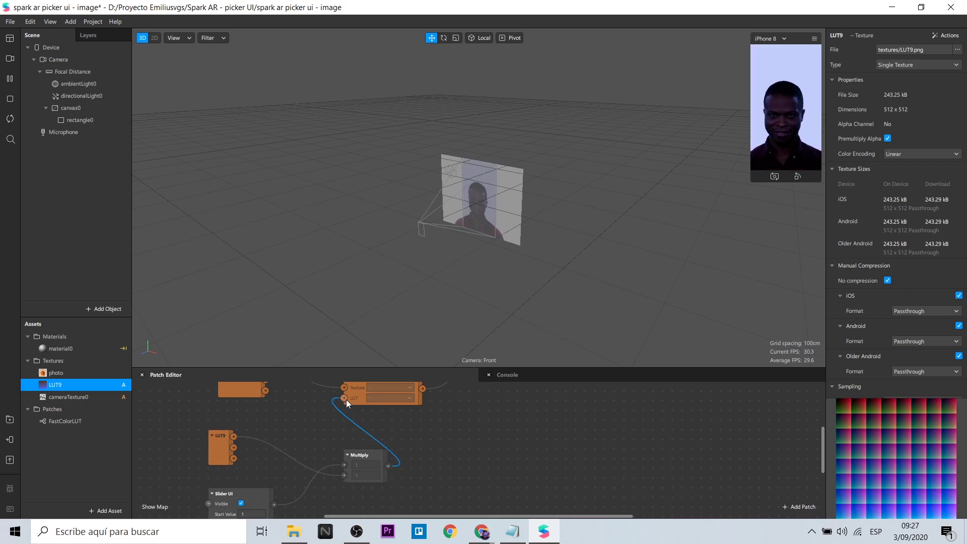
# - Reposition the LUT9 patch below cameraTexture0 and the Multiply patch beside it
pyautogui.moveTo(211, 452); pyautogui.dragTo(222, 431)
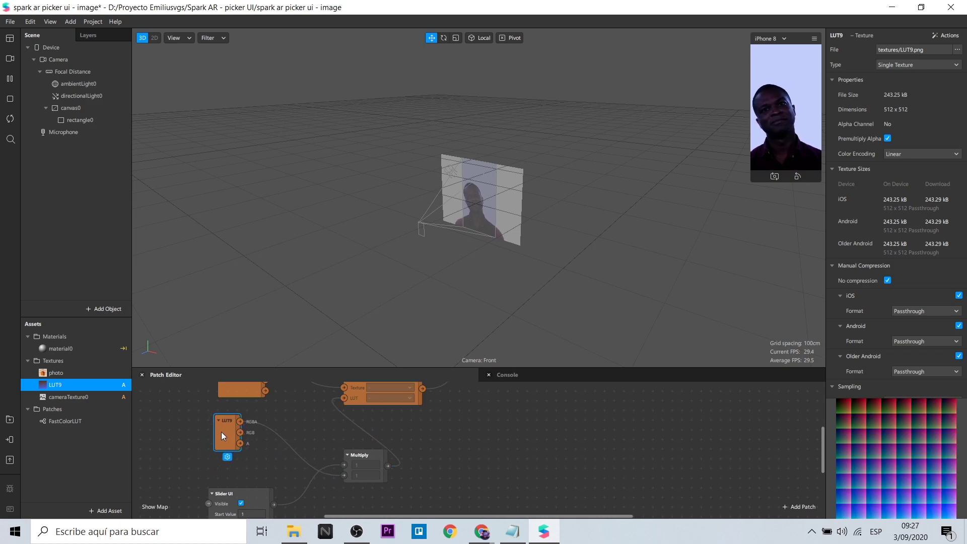
pyautogui.moveTo(358, 452); pyautogui.dragTo(298, 432)
pyautogui.scroll(2, 388, 440)
pyautogui.scroll(2, 390, 441)
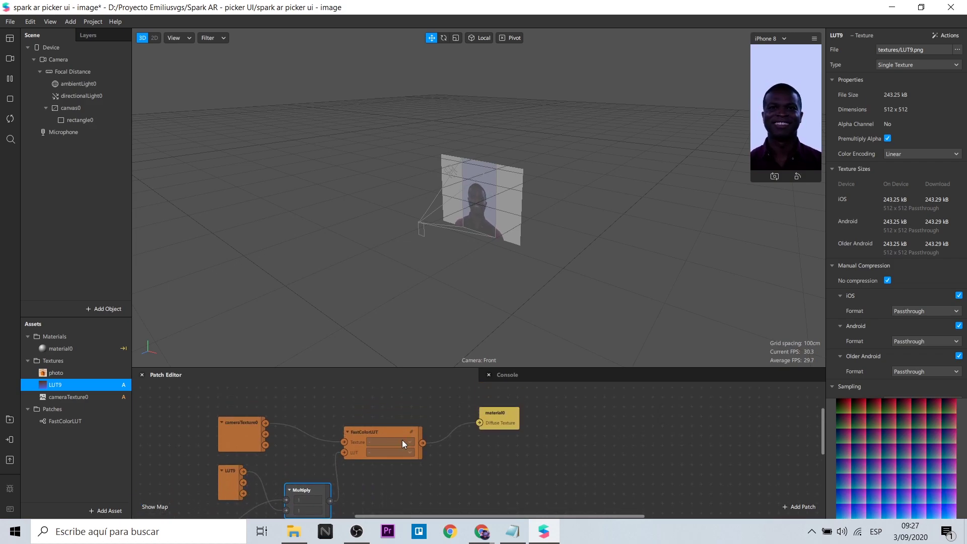
# - Try the Add blend mode on material0 and replace it with another blend mode
pyautogui.click(60, 349)
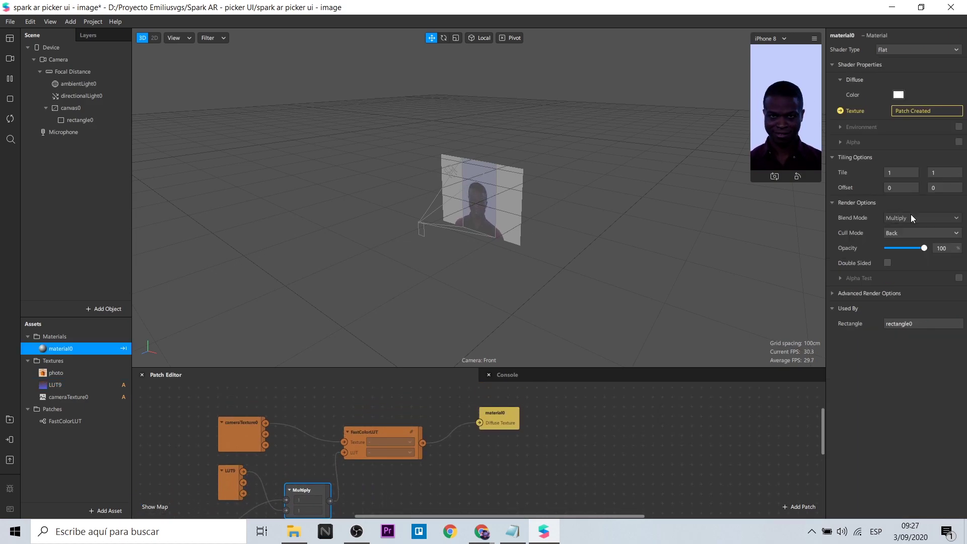
pyautogui.click(911, 217)
pyautogui.click(911, 219)
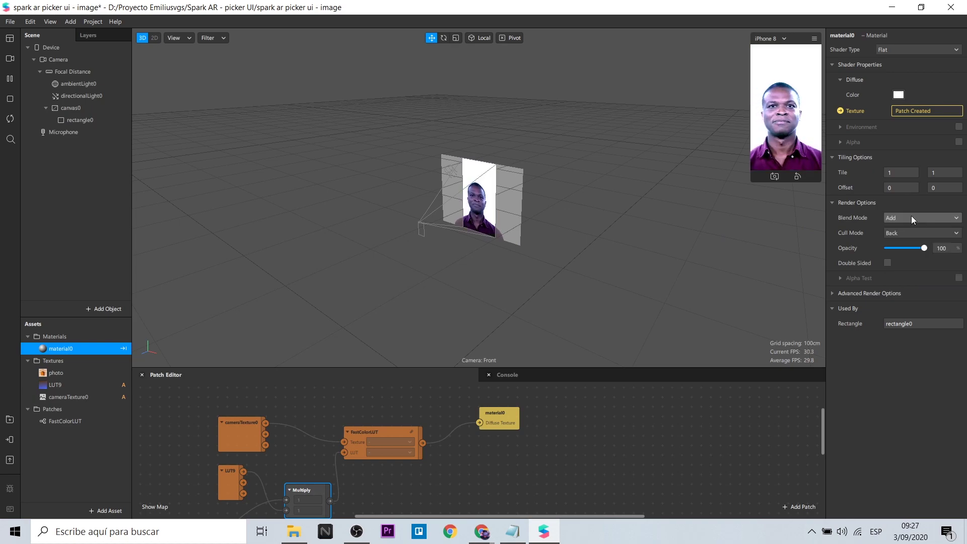
pyautogui.click(911, 217)
pyautogui.click(923, 237)
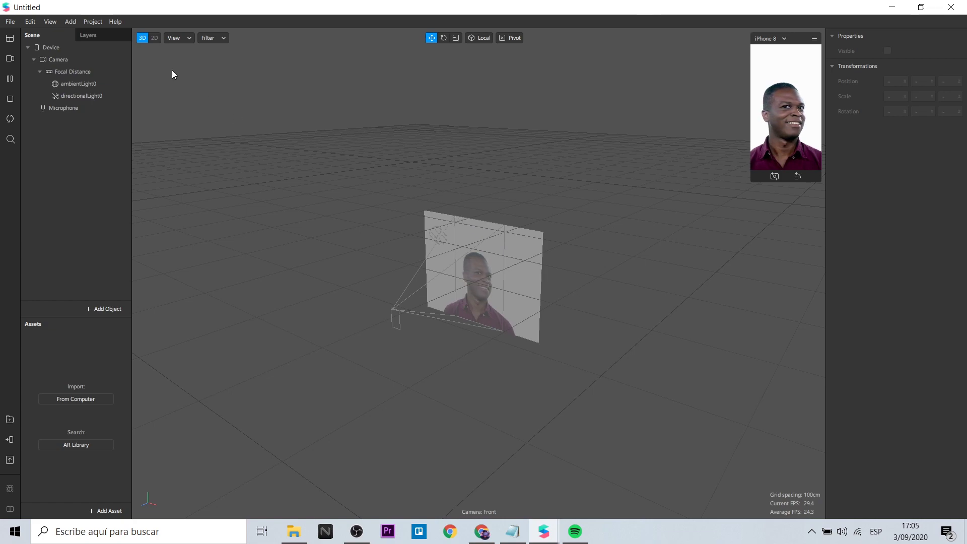
# - Limit the new project's target platforms to Instagram by disabling Facebook in the project properties
pyautogui.click(99, 22)
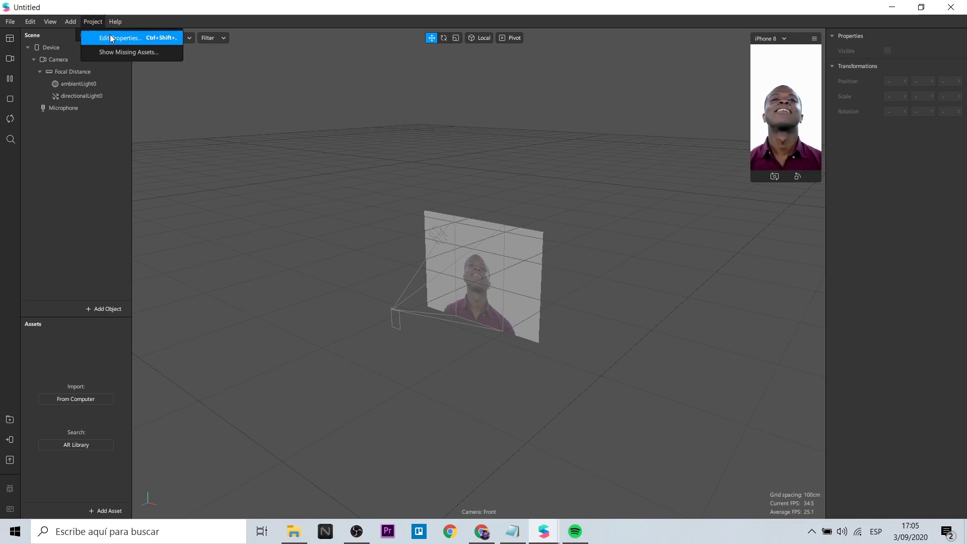
pyautogui.click(112, 37)
pyautogui.click(413, 190)
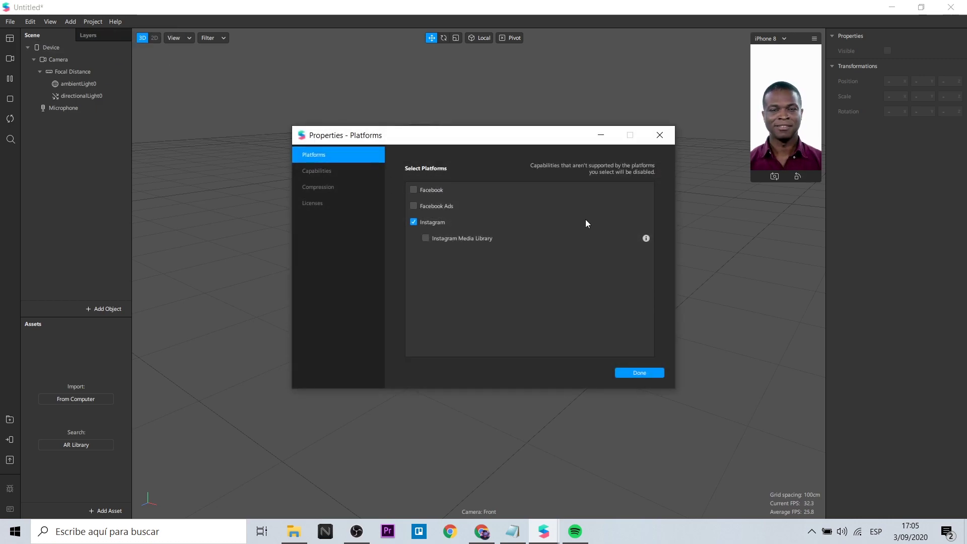
pyautogui.click(658, 373)
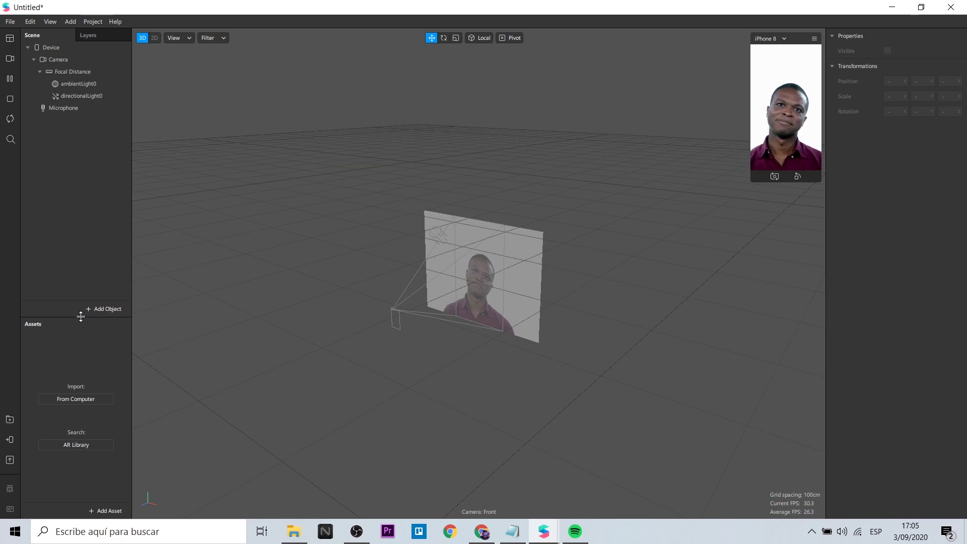
# - Add a Face Mesh to the scene and give it a new material
pyautogui.click(94, 309)
pyautogui.write('face')
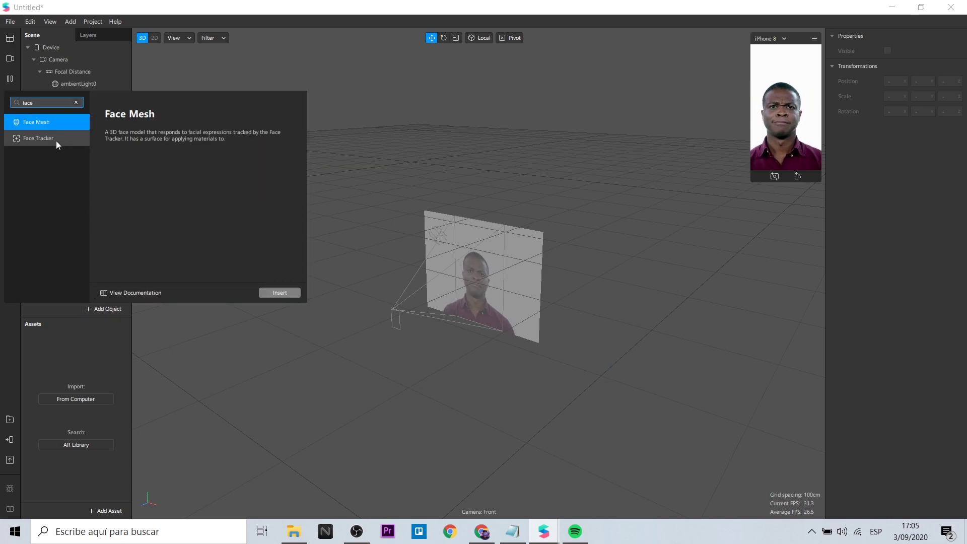
pyautogui.click(276, 292)
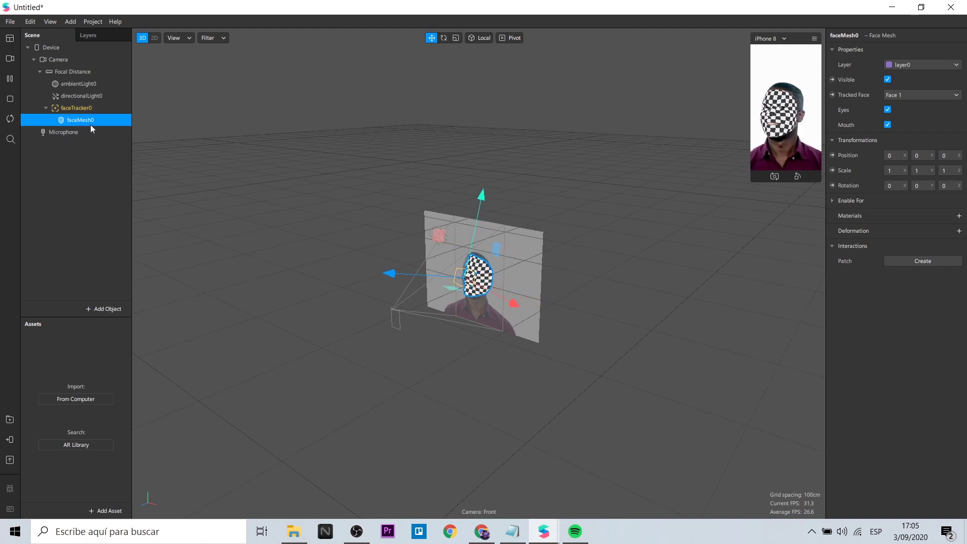
pyautogui.click(959, 215)
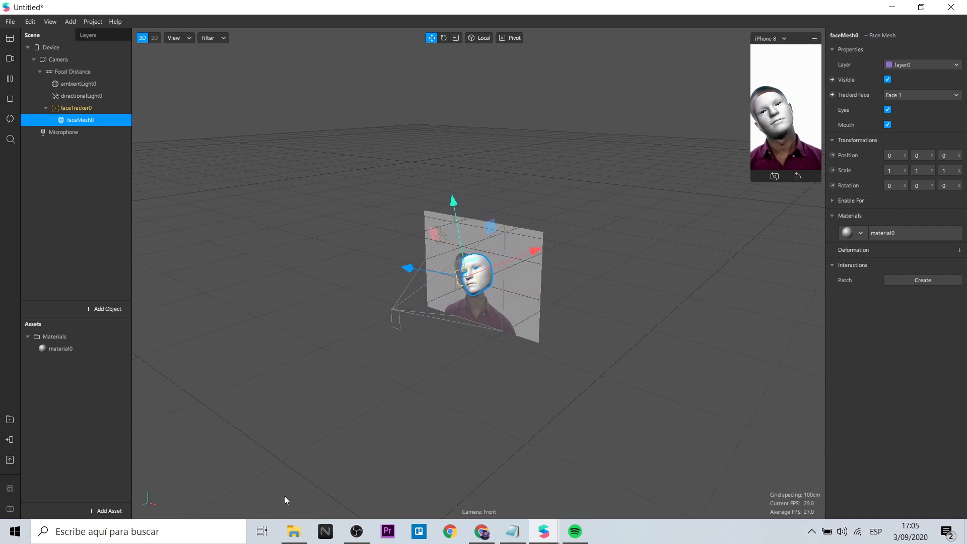
# - Import the faceface and faceDistortionPack 3D objects from the extras folder and inspect each asset
pyautogui.click(294, 531)
pyautogui.moveTo(549, 242); pyautogui.dragTo(60, 385)
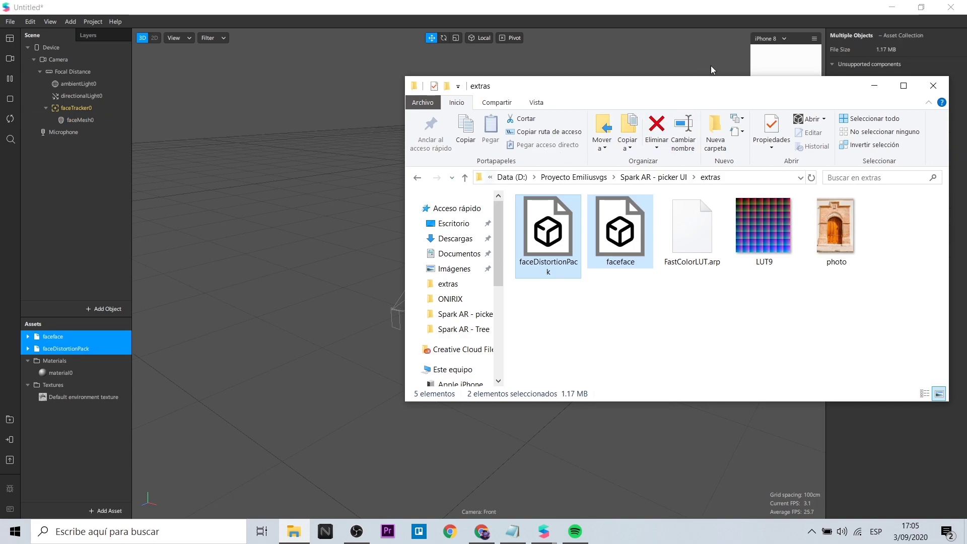
pyautogui.click(874, 85)
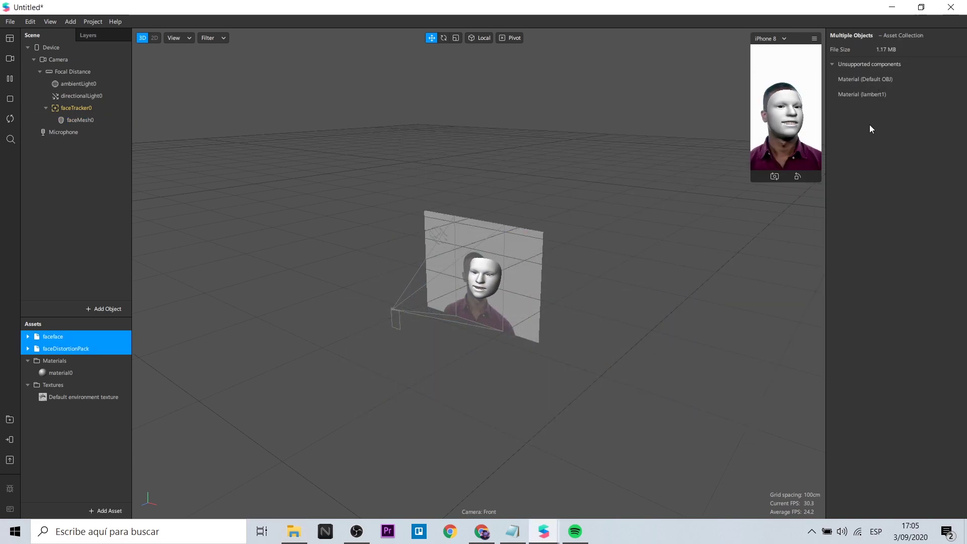
pyautogui.click(86, 335)
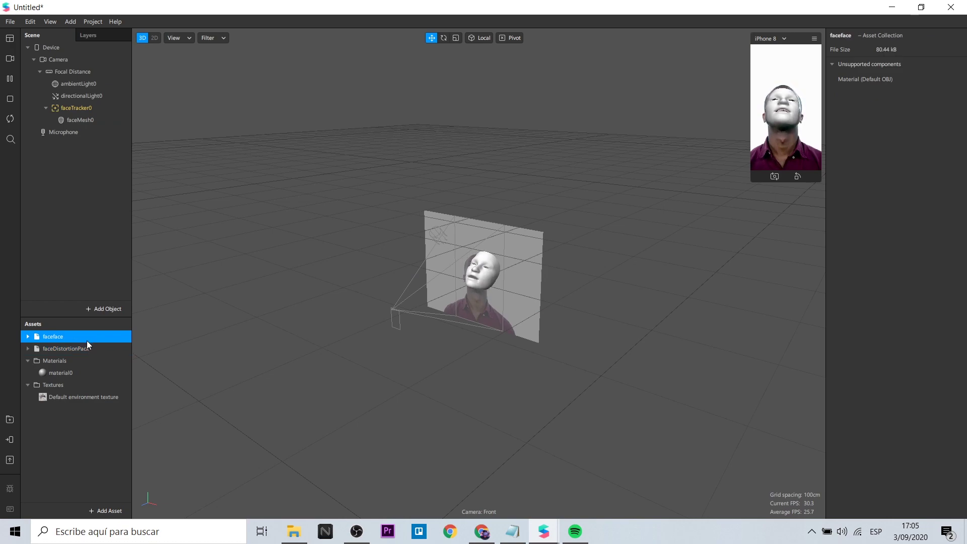
pyautogui.click(85, 347)
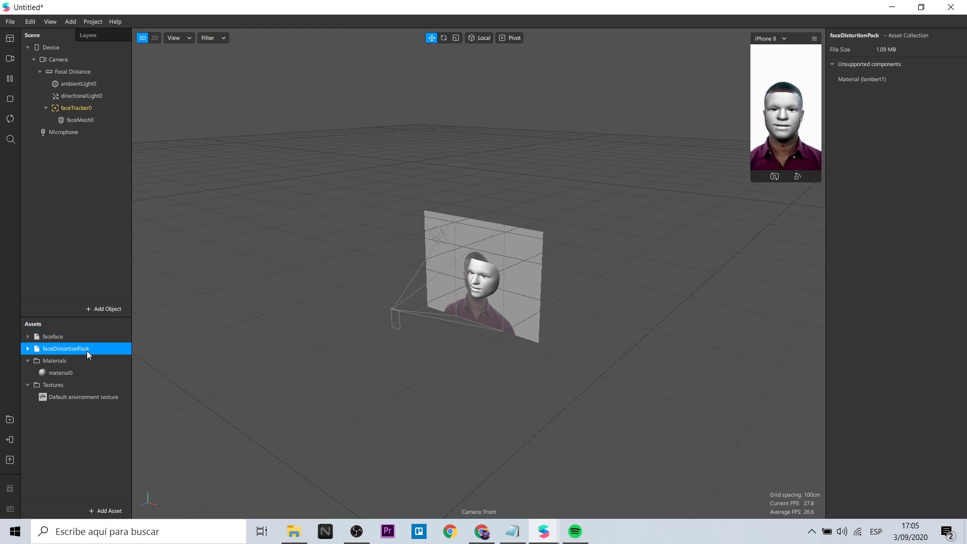
# - Show the Patch Editor and assign faceface as the deformation morph object of faceMesh0
pyautogui.click(90, 121)
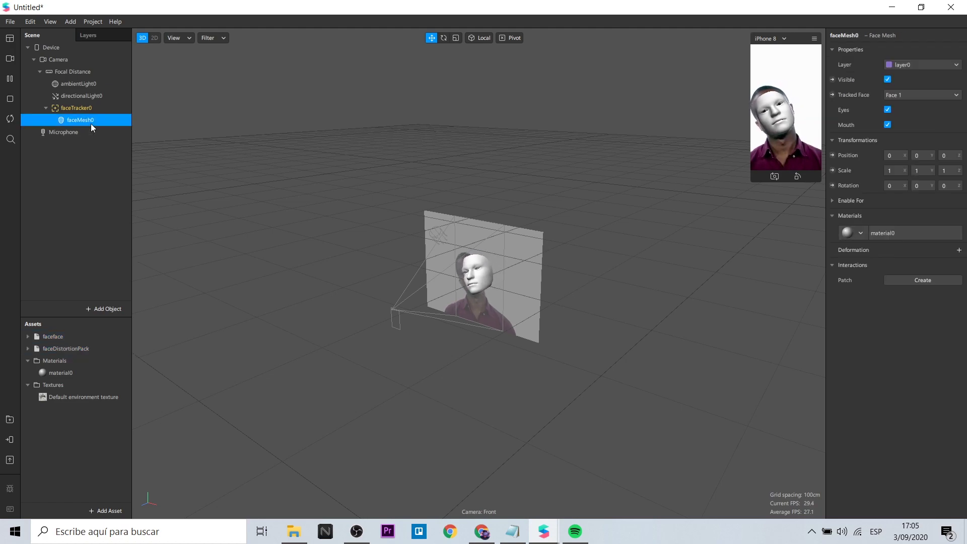
pyautogui.click(70, 23)
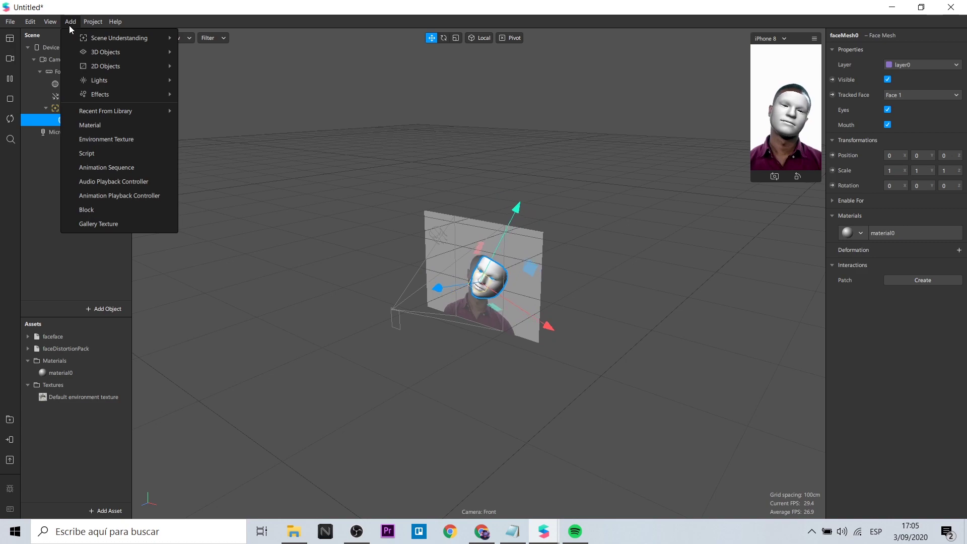
pyautogui.click(58, 35)
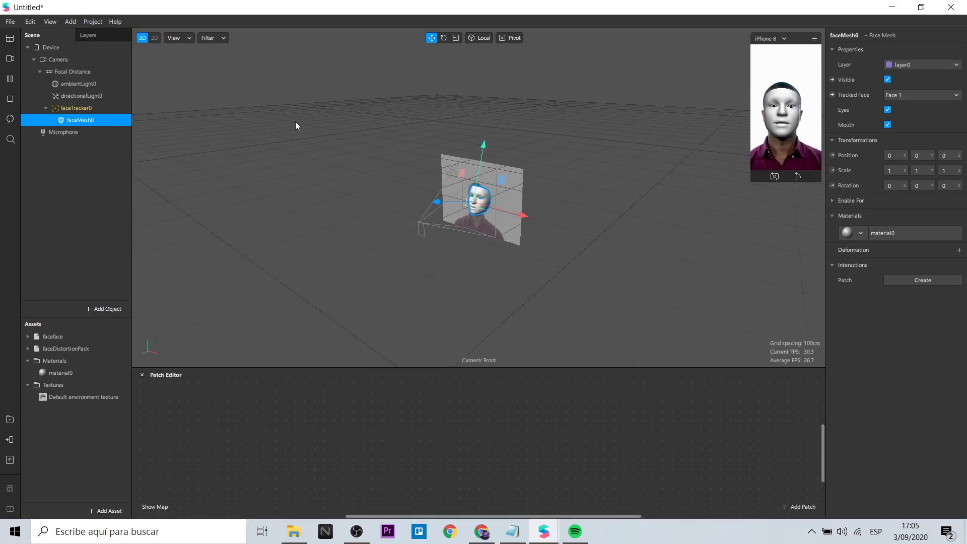
pyautogui.click(959, 250)
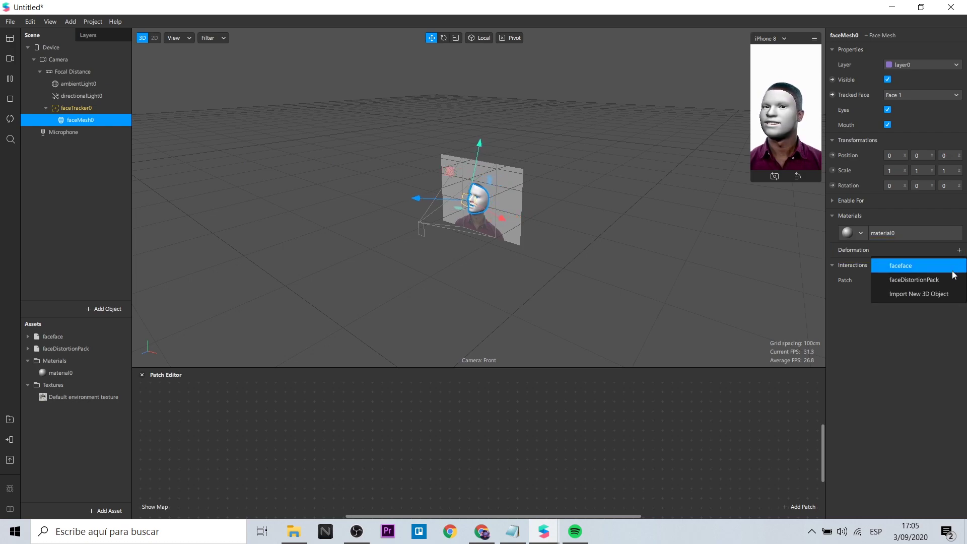
pyautogui.click(951, 266)
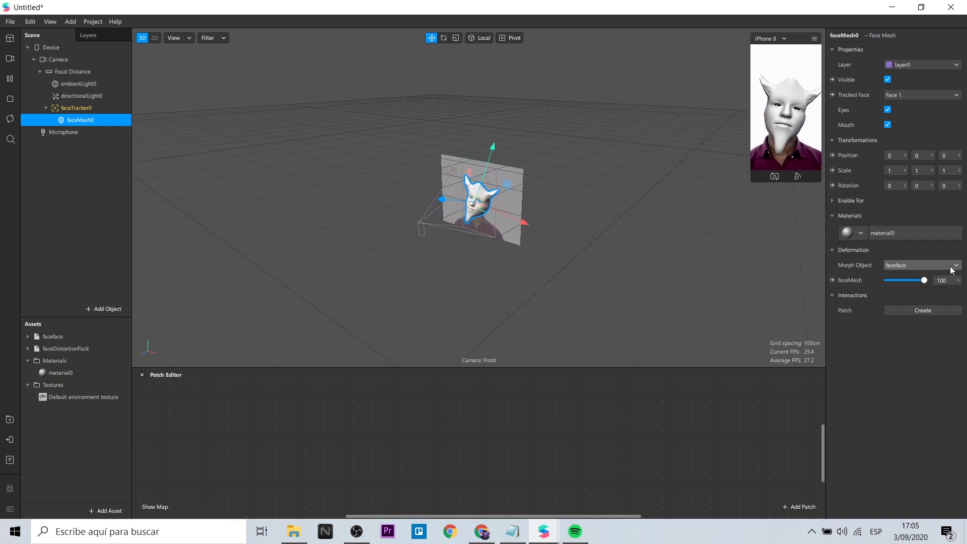
# - Add a Slider UI patch and a weight patch for the faceMesh deformation, placing the weight patch beside the slider
pyautogui.rightClick(239, 415)
pyautogui.write('sli')
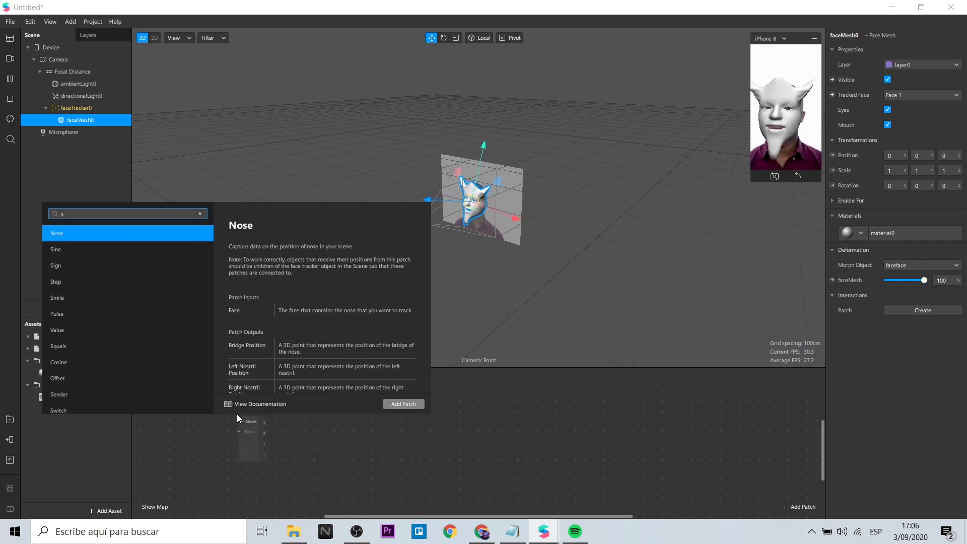
pyautogui.click(402, 403)
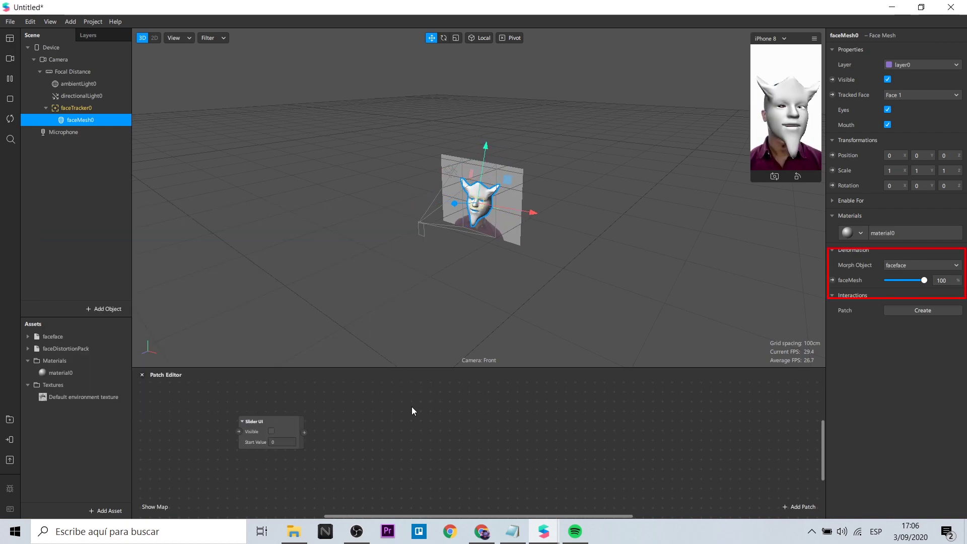
pyautogui.click(832, 280)
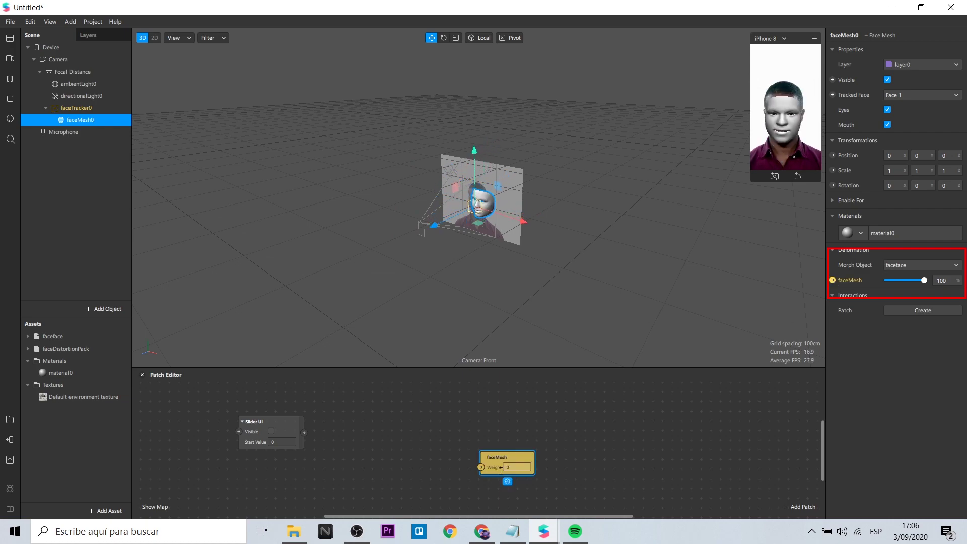
pyautogui.moveTo(485, 457)
pyautogui.mouseDown()
pyautogui.moveTo(375, 405)
pyautogui.moveTo(358, 408)
pyautogui.mouseUp()
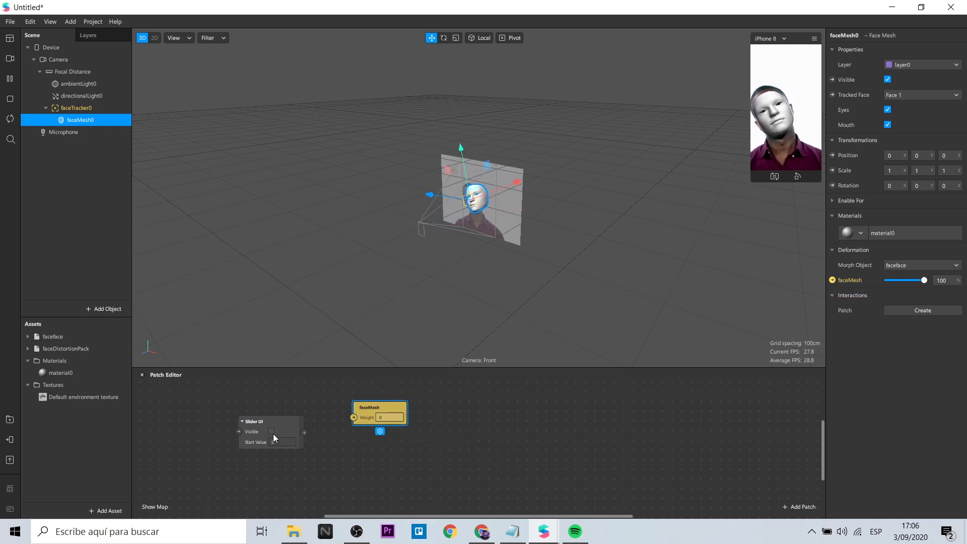
# - Make the Slider UI patch visible with a start value of 1 and connect its output to the faceMesh weight
pyautogui.click(271, 432)
pyautogui.write('1')
pyautogui.click(328, 440)
pyautogui.moveTo(349, 418); pyautogui.dragTo(407, 407)
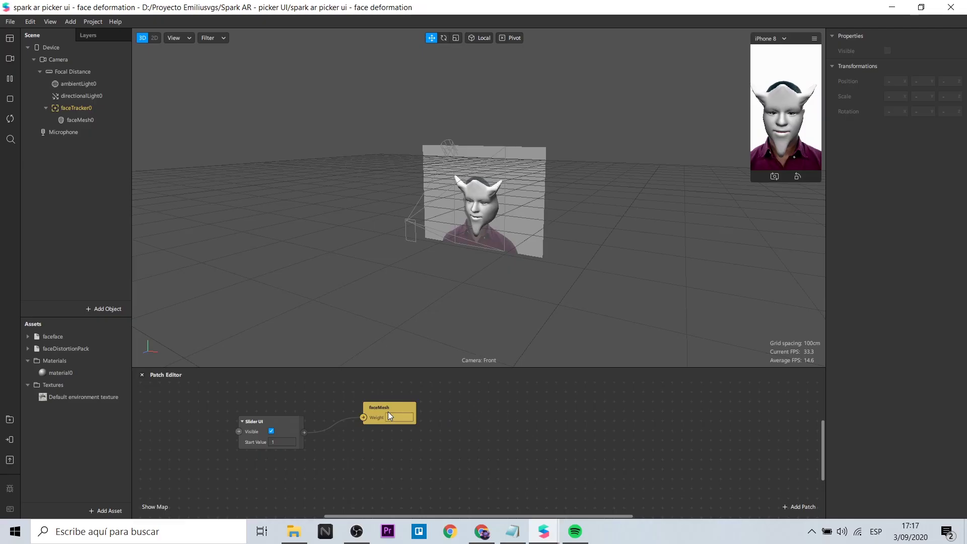
# - Replace faceMesh0 and its weight patch with a new face mesh under faceTracker0
pyautogui.press('Delete')
pyautogui.click(90, 120)
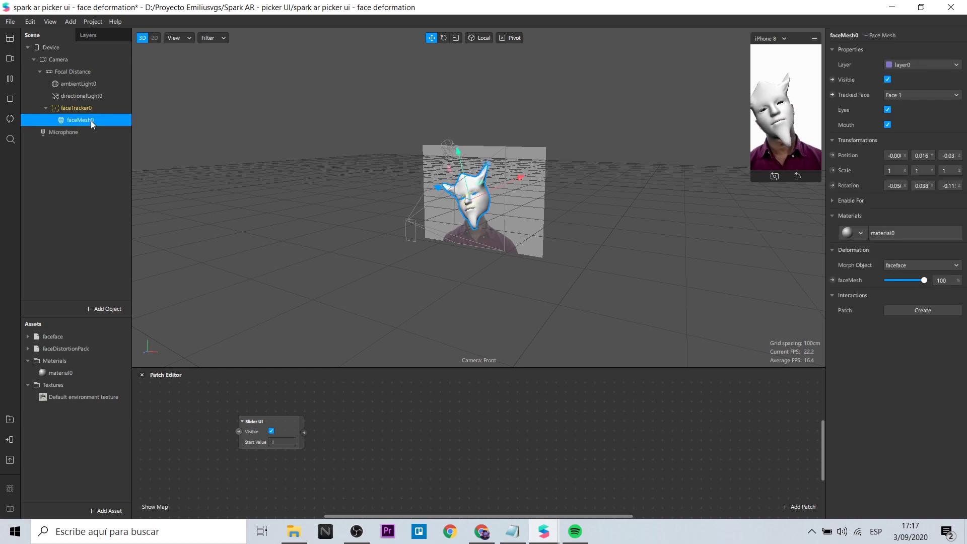
pyautogui.press('Delete')
pyautogui.click(87, 112)
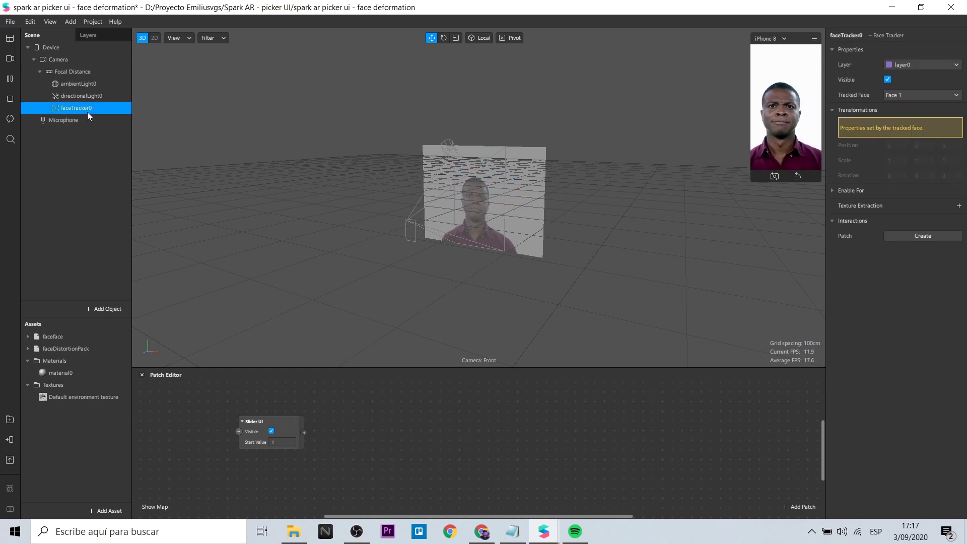
pyautogui.rightClick(86, 112)
pyautogui.moveTo(140, 116)
pyautogui.click(214, 221)
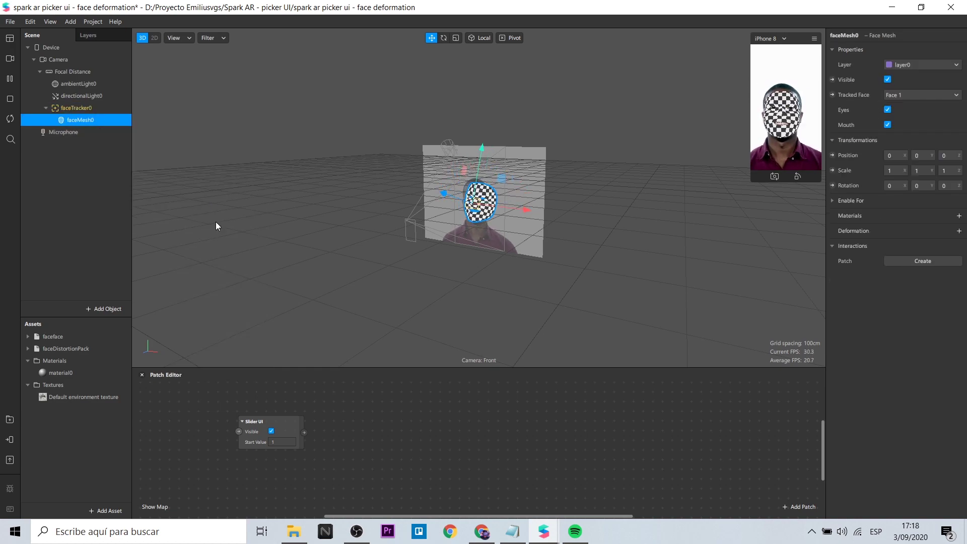
# - Assign faceDistortionPack as the new face mesh's morph object and try its eye_l_z deformation in an enlarged preview
pyautogui.click(959, 230)
pyautogui.click(943, 260)
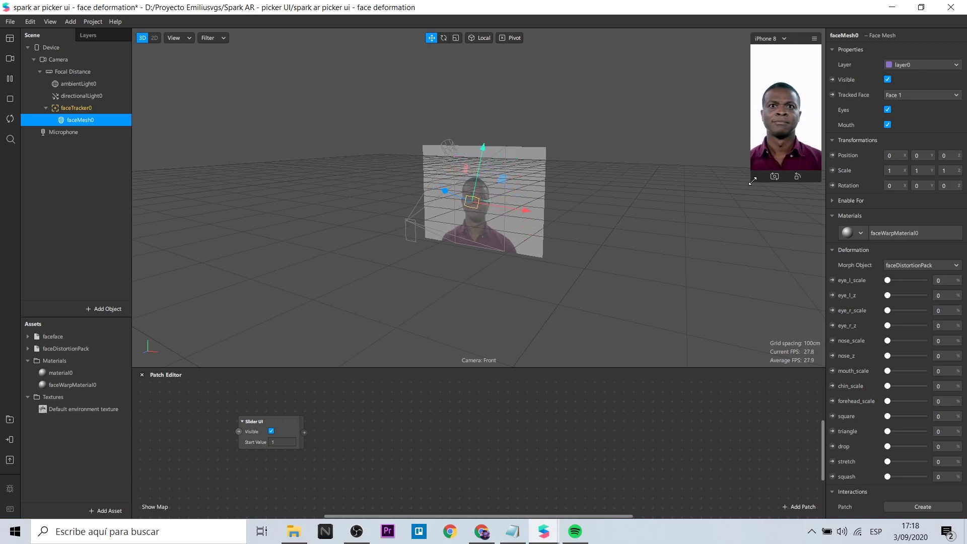
pyautogui.moveTo(750, 192); pyautogui.dragTo(677, 261)
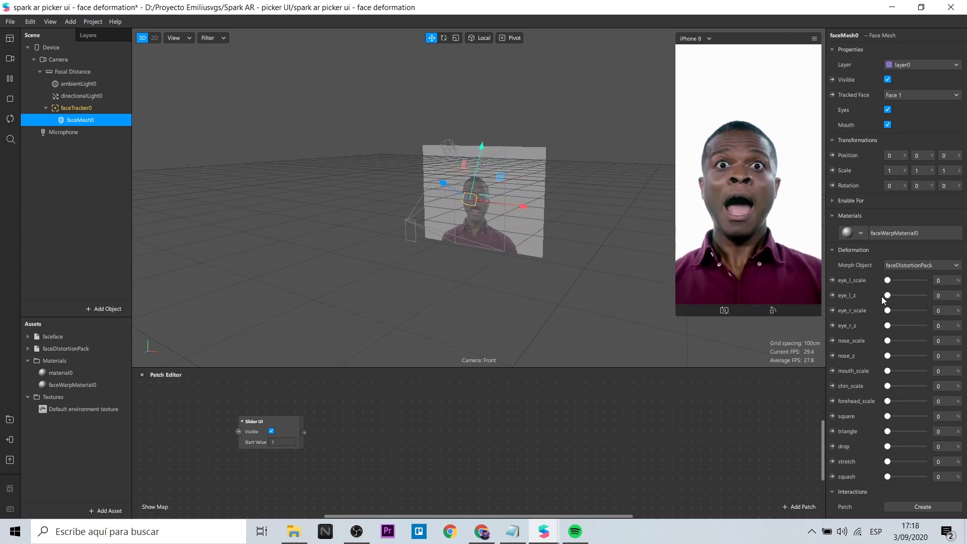
pyautogui.moveTo(887, 295)
pyautogui.mouseDown()
pyautogui.moveTo(927, 291)
pyautogui.moveTo(902, 296)
pyautogui.mouseUp()
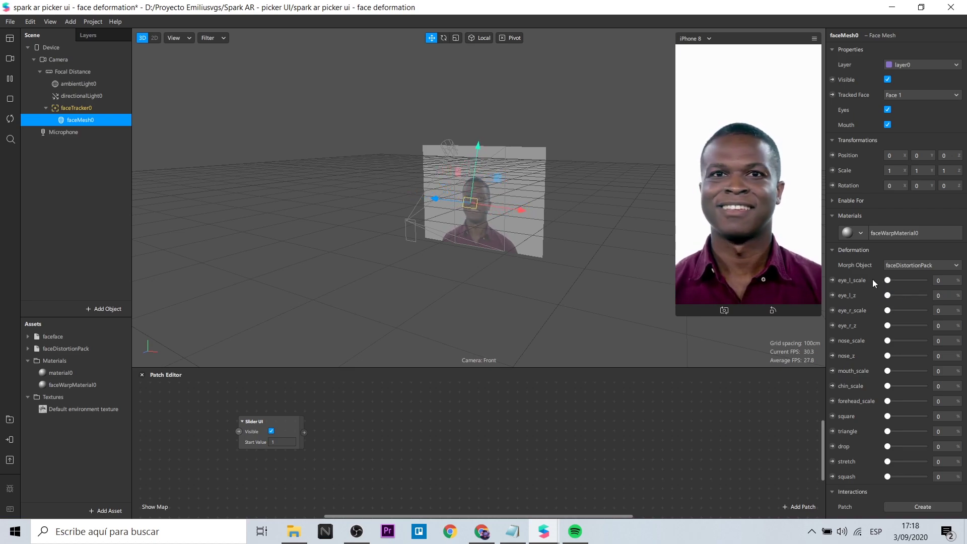
# - Create weight patches for the eye_l_scale and eye_r_scale deformations and place them beside the Slider UI patch
pyautogui.click(832, 280)
pyautogui.click(832, 310)
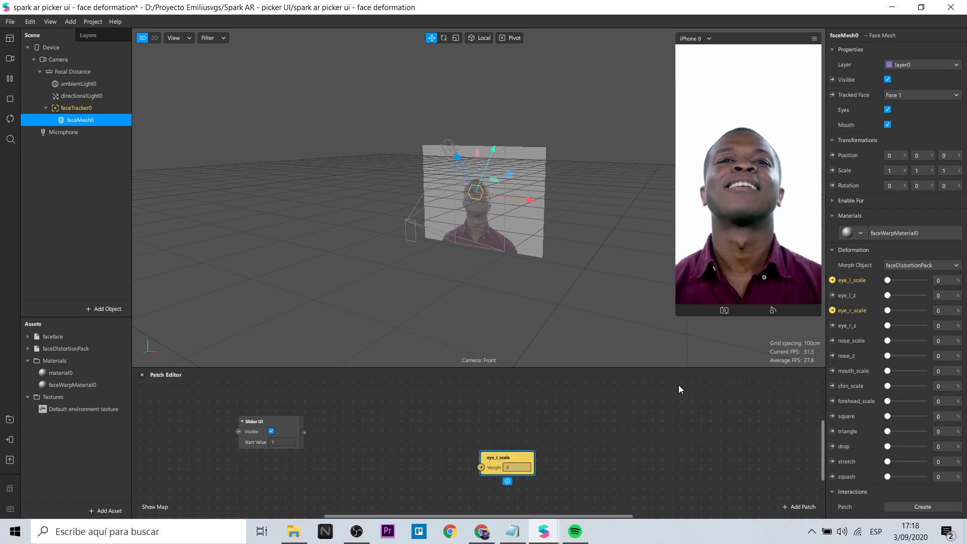
pyautogui.moveTo(494, 461); pyautogui.dragTo(433, 410)
pyautogui.moveTo(486, 458); pyautogui.dragTo(408, 455)
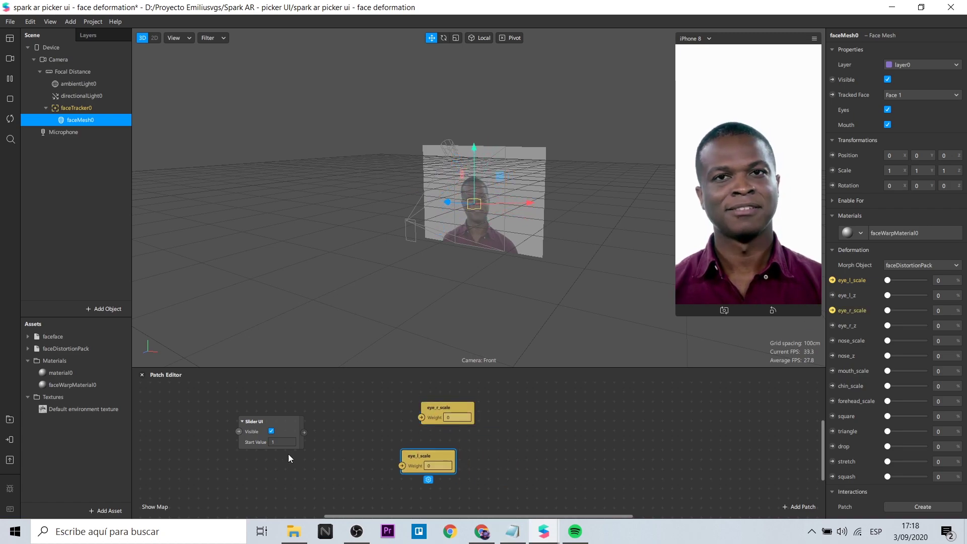
# - Connect the Slider UI output to the eye_r_scale and eye_l_scale weights and space the two patches apart
pyautogui.moveTo(304, 433); pyautogui.dragTo(449, 398)
pyautogui.moveTo(443, 436); pyautogui.dragTo(427, 435)
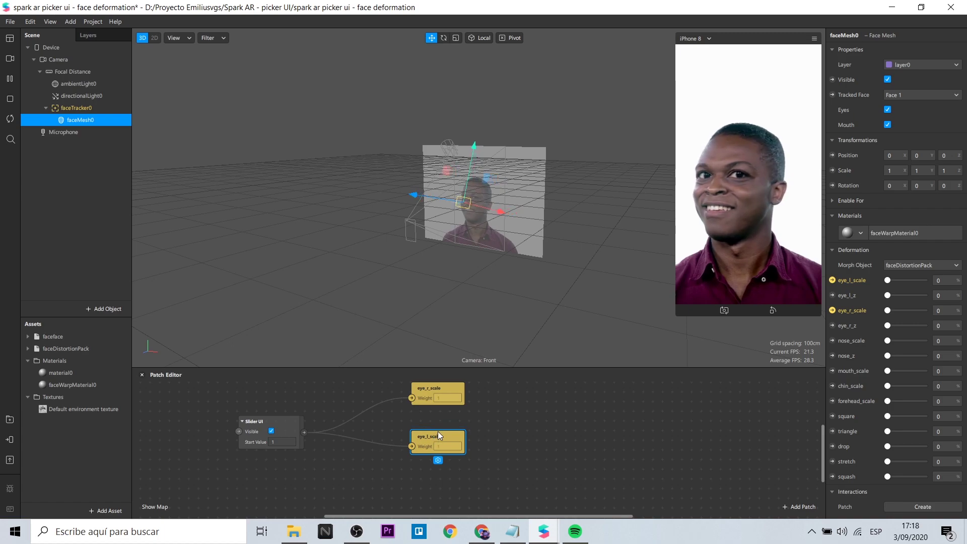
pyautogui.scroll(1, 456, 426)
pyautogui.moveTo(421, 398); pyautogui.dragTo(415, 383)
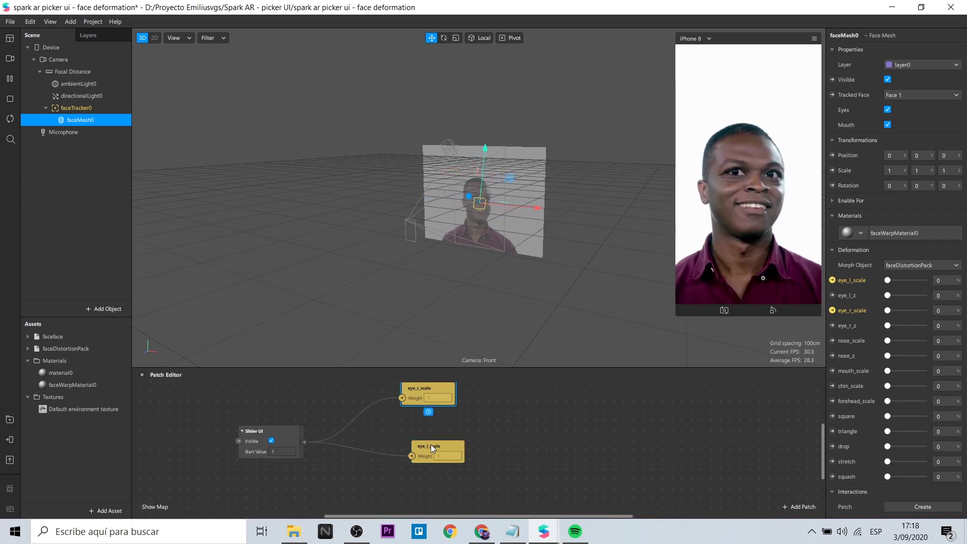
pyautogui.click(832, 415)
pyautogui.moveTo(303, 451); pyautogui.dragTo(401, 436)
pyautogui.hotkey('ctrl', 'z')
pyautogui.hotkey('ctrl', 'z')
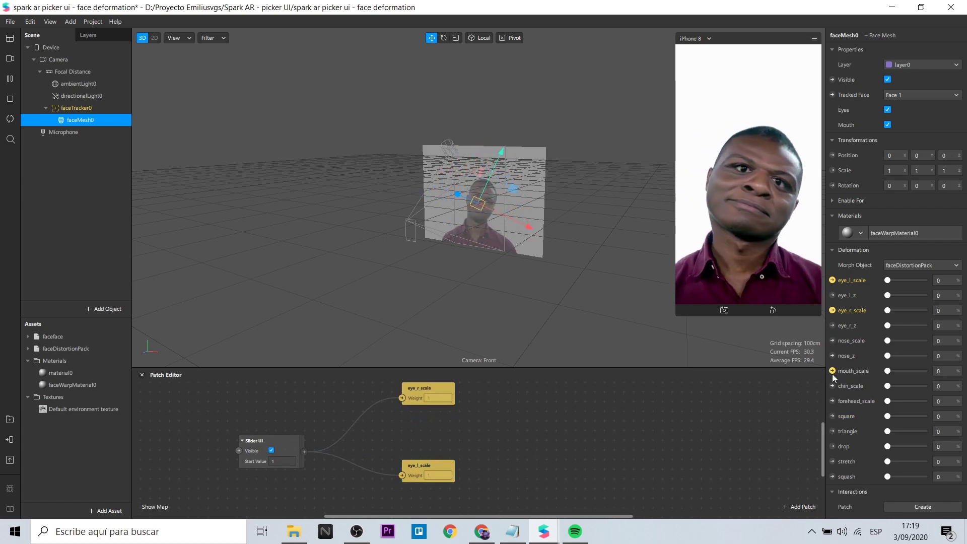
# - Create a mouth_scale weight patch between the two eye patches and connect the Slider UI output to it
pyautogui.click(831, 370)
pyautogui.moveTo(496, 462); pyautogui.dragTo(422, 430)
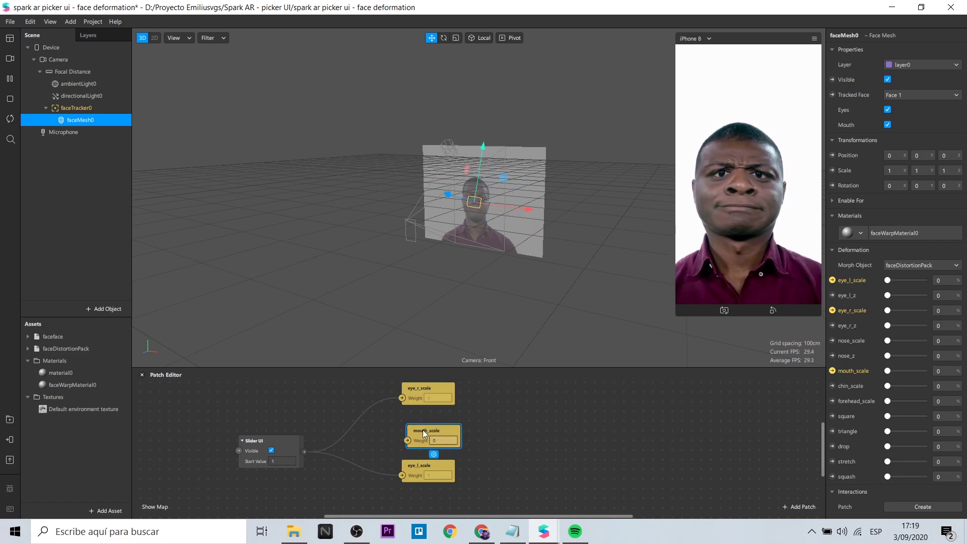
pyautogui.moveTo(303, 451); pyautogui.dragTo(404, 436)
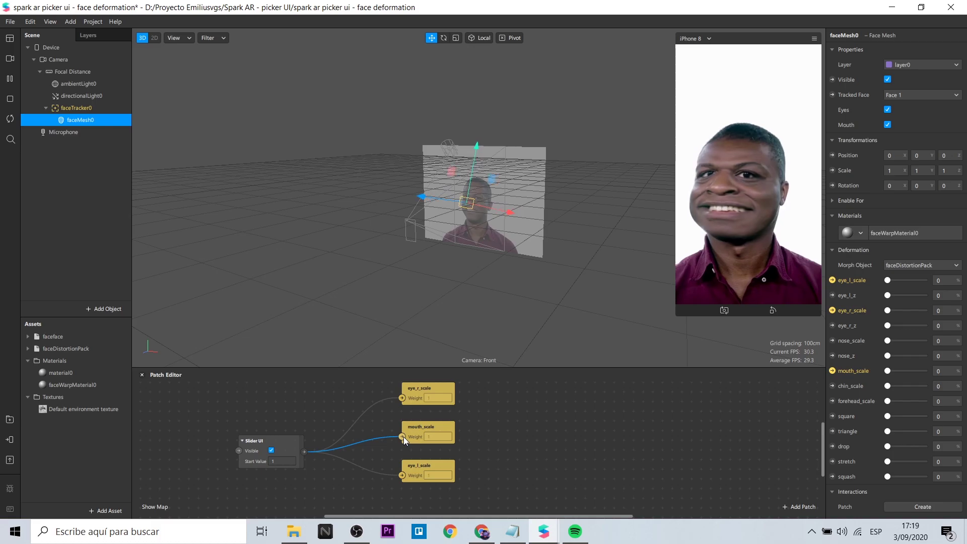